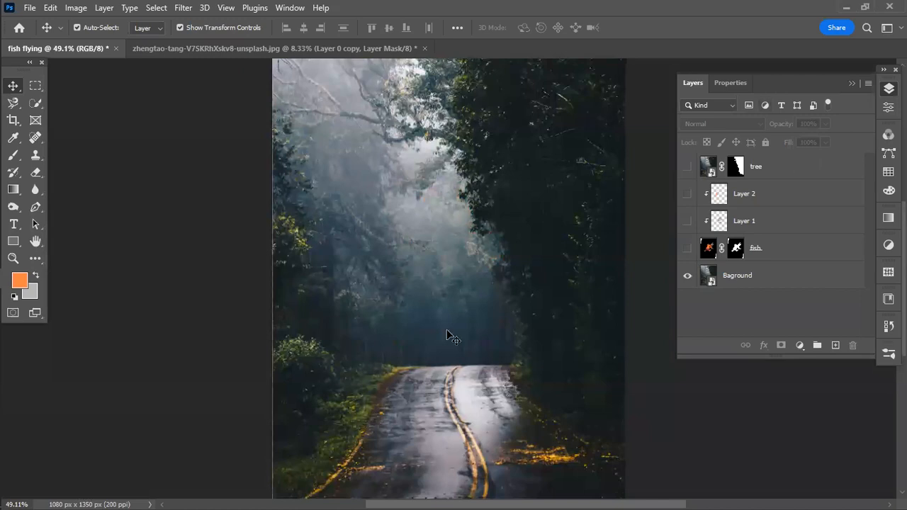
Examine the goldfish source image by comparing the masked cutout with the Layer 0 original shown and hidden
{"action": "left_click", "coordinate": [217, 52]}
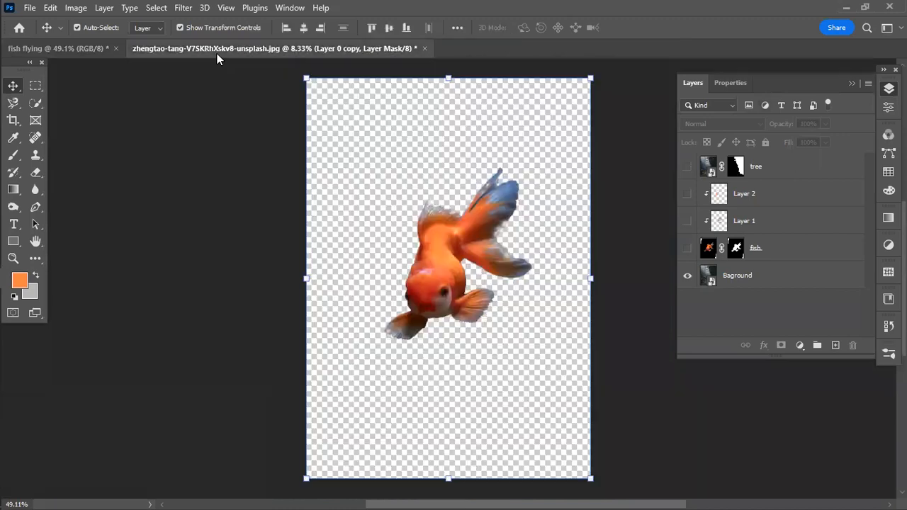
{"action": "left_click", "coordinate": [687, 195]}
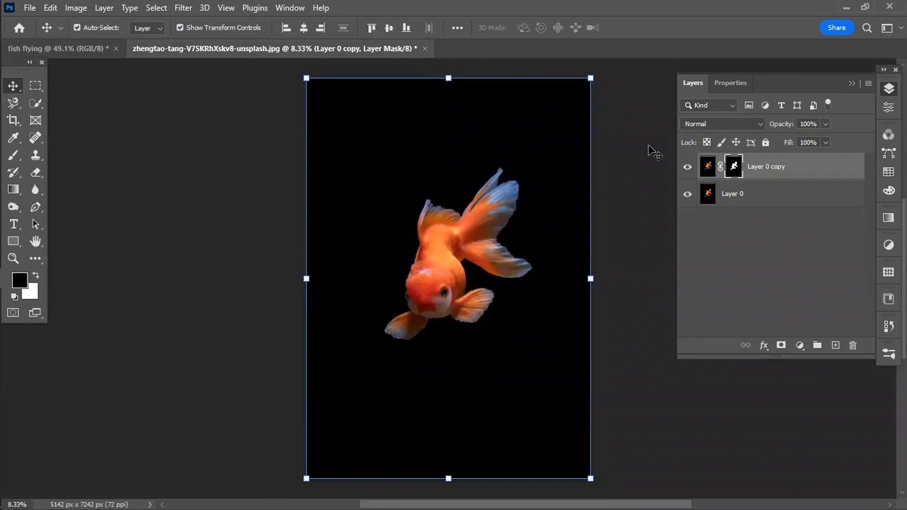
{"action": "left_click", "coordinate": [688, 194]}
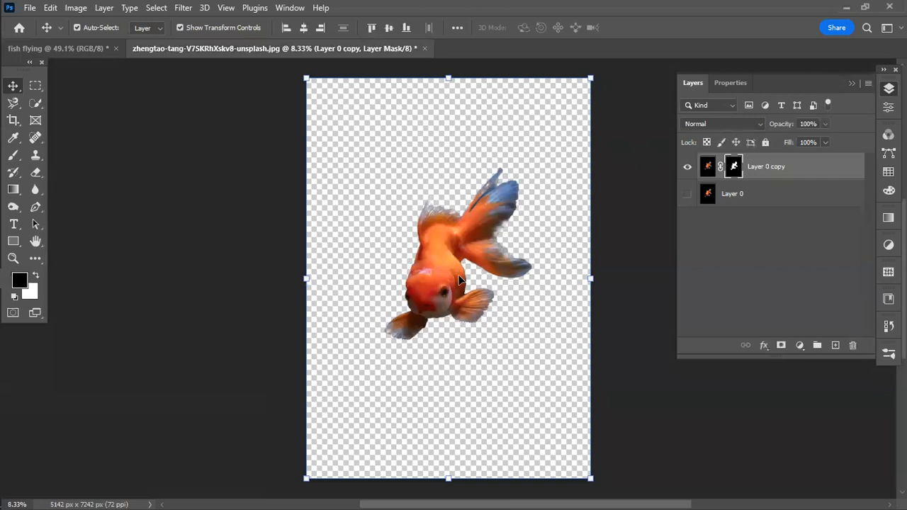
{"action": "left_click", "coordinate": [688, 193]}
{"action": "left_click", "coordinate": [689, 193]}
Show the fish layer in the fish flying document and close the goldfish source image without saving
{"action": "left_click", "coordinate": [82, 52]}
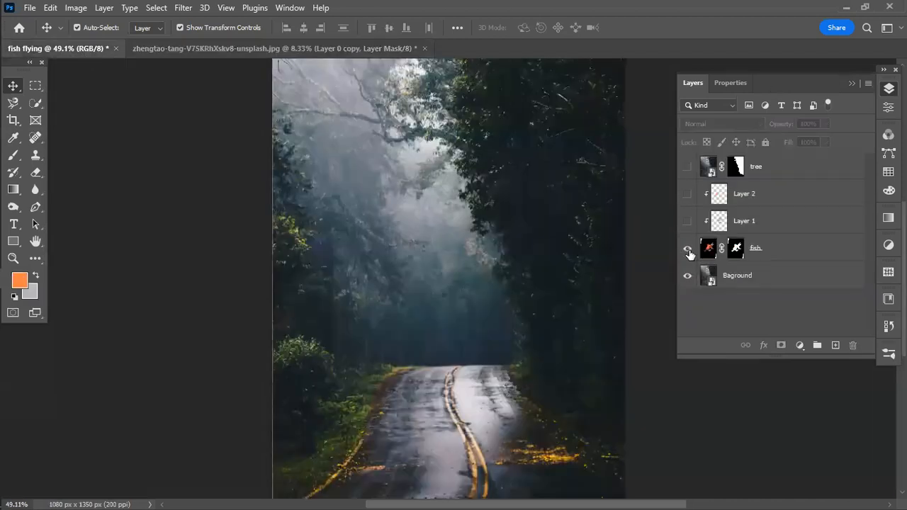
{"action": "left_click", "coordinate": [687, 250]}
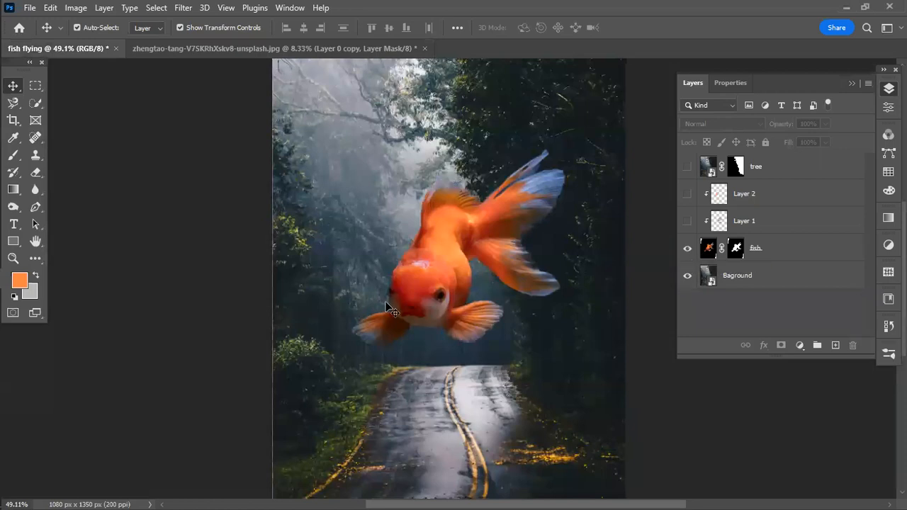
{"action": "left_click", "coordinate": [428, 48]}
{"action": "key", "text": "ctrl+w"}
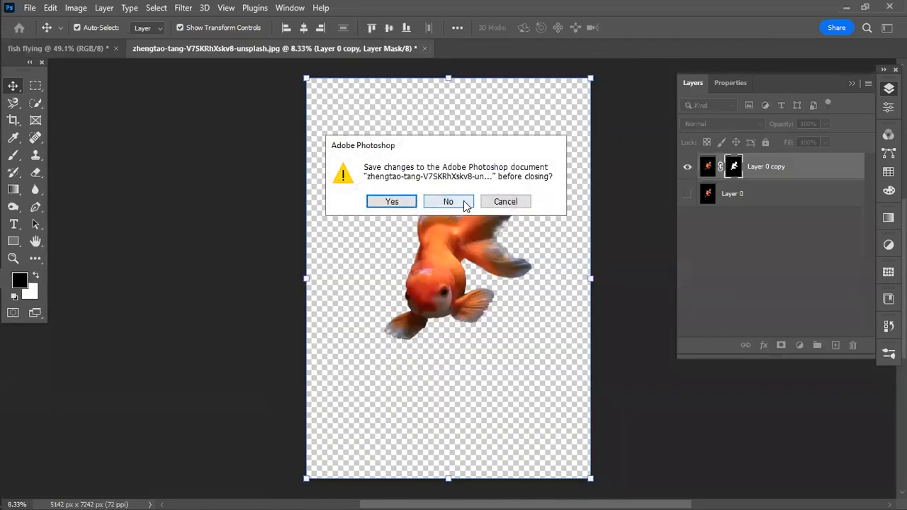
{"action": "left_click", "coordinate": [465, 204]}
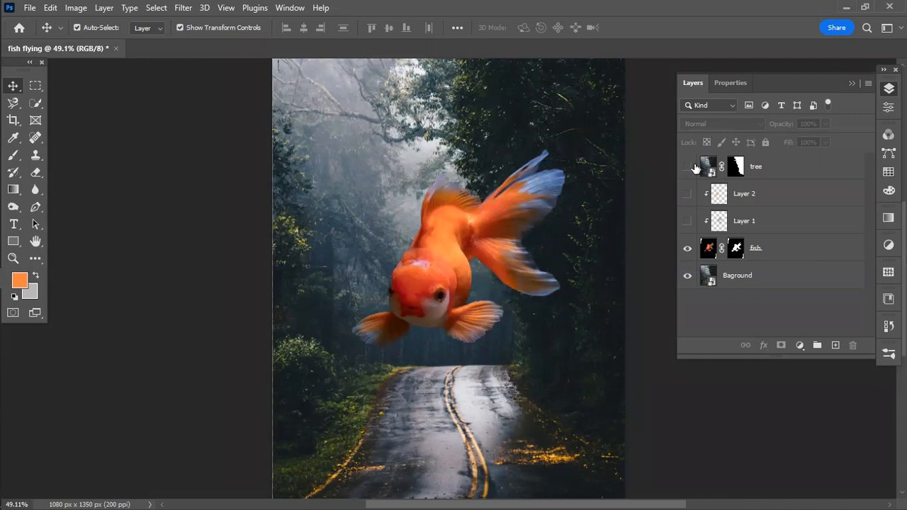
Show the tree layer and load its mask as a selection, checking the tree outline with the fish hidden and shown
{"action": "left_click", "coordinate": [686, 167]}
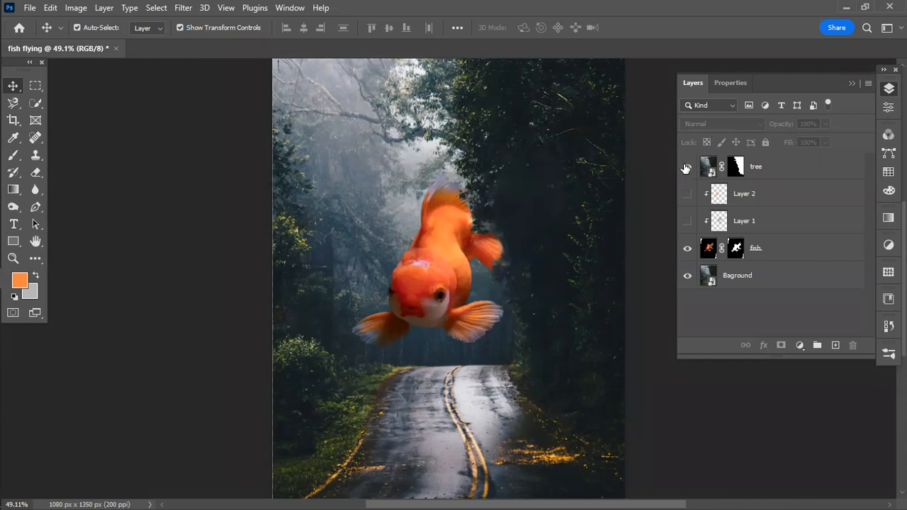
{"action": "key", "text": "ctrl"}
{"action": "left_click", "coordinate": [738, 166], "text": "ctrl"}
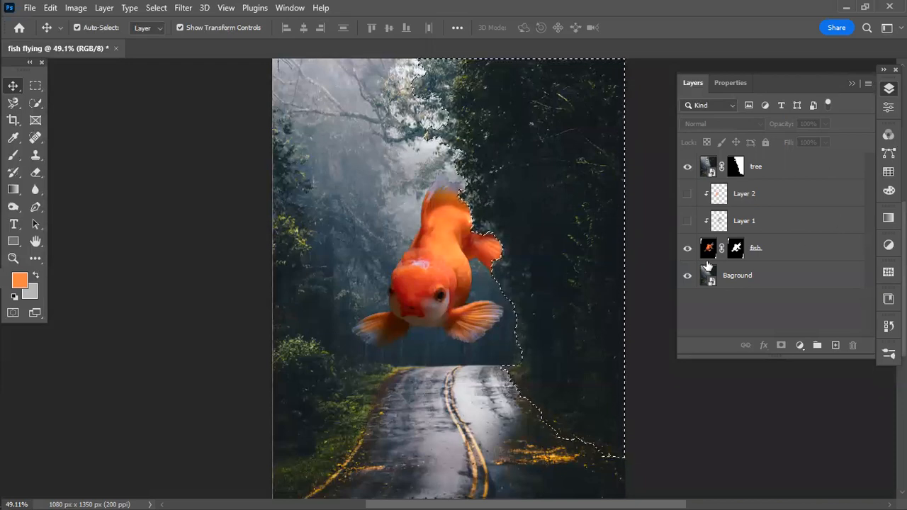
{"action": "left_click", "coordinate": [688, 249]}
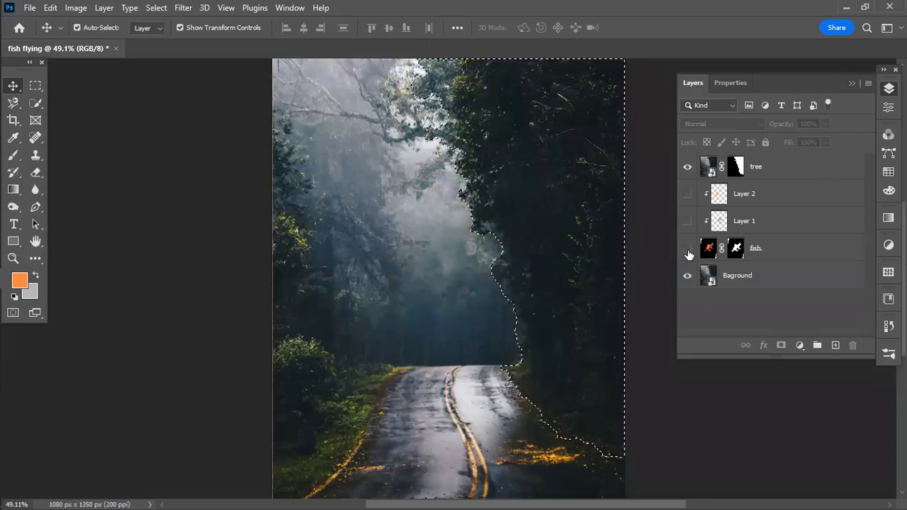
{"action": "left_click", "coordinate": [688, 250]}
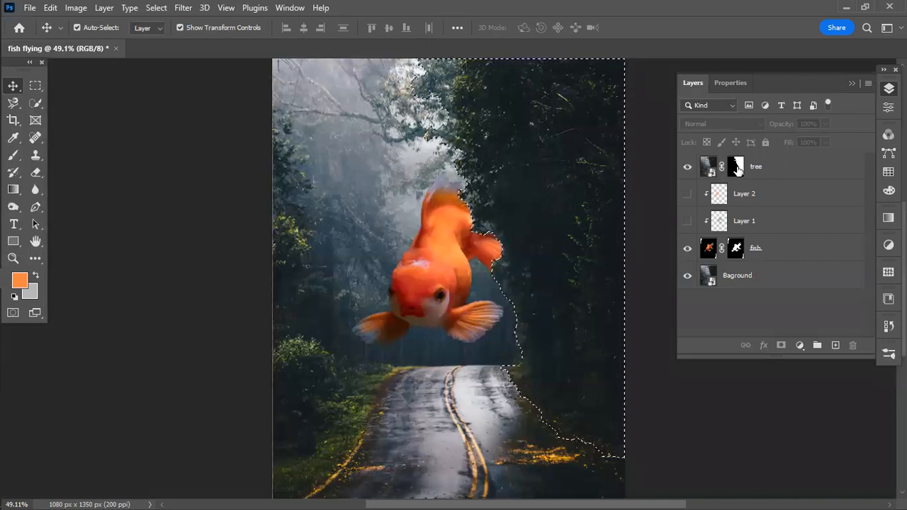
Open the tree mask in Select and Mask and refine its whole foliage edge with a 125 px Refine Edge brush
{"action": "left_click", "coordinate": [737, 167]}
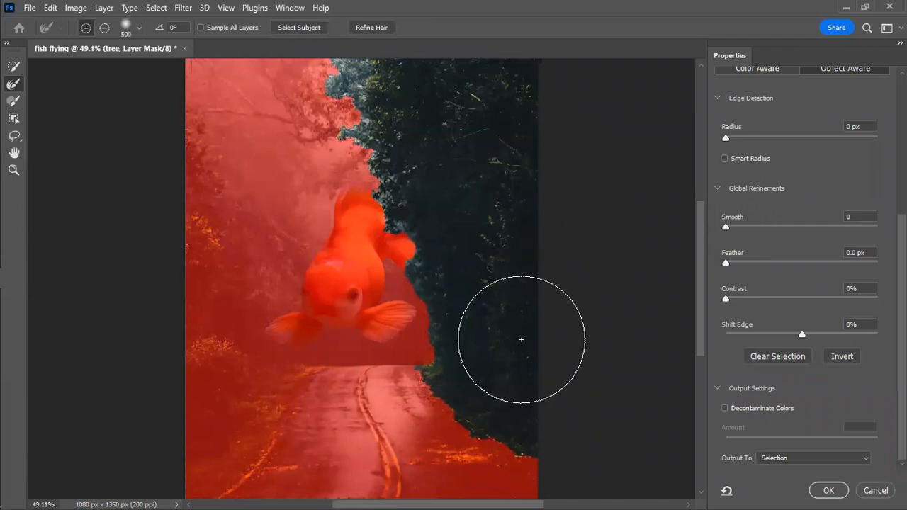
{"action": "key", "text": "bracketleft"}
{"action": "key", "text": "bracketleft"}
{"action": "key", "text": "bracketleft"}
{"action": "key", "text": "bracketleft"}
{"action": "key", "text": "bracketleft"}
{"action": "key", "text": "bracketleft"}
{"action": "key", "text": "bracketleft"}
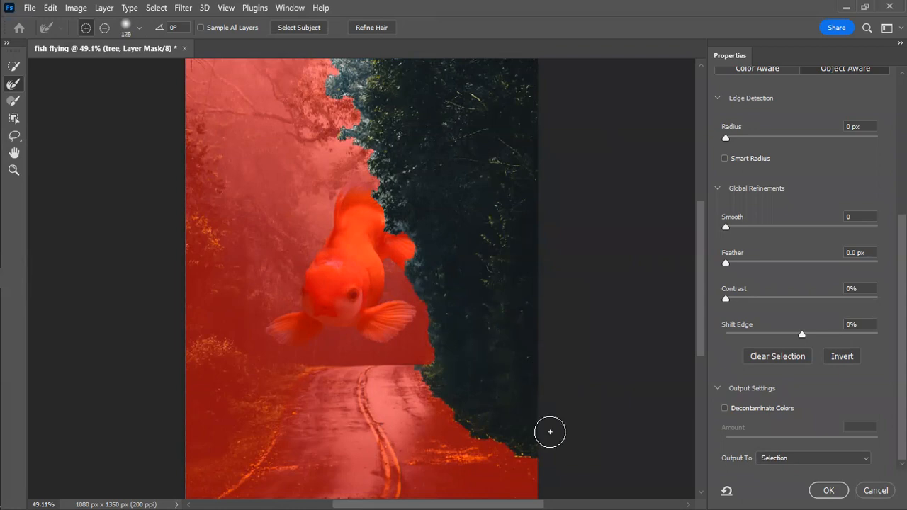
{"action": "mouse_move", "coordinate": [536, 454]}
{"action": "left_mouse_down"}
{"action": "mouse_move", "coordinate": [496, 442]}
{"action": "mouse_move", "coordinate": [440, 382]}
{"action": "mouse_move", "coordinate": [430, 347]}
{"action": "mouse_move", "coordinate": [436, 300]}
{"action": "mouse_move", "coordinate": [332, 64]}
{"action": "left_mouse_up"}
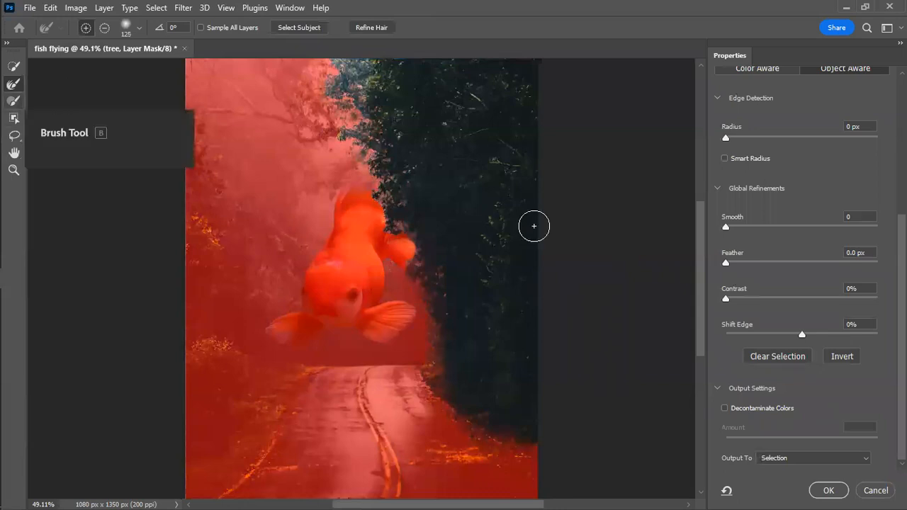
Output the refined tree selection to a new layer with layer mask, then clear the layer selection and reopen the layer list
{"action": "left_click", "coordinate": [813, 458]}
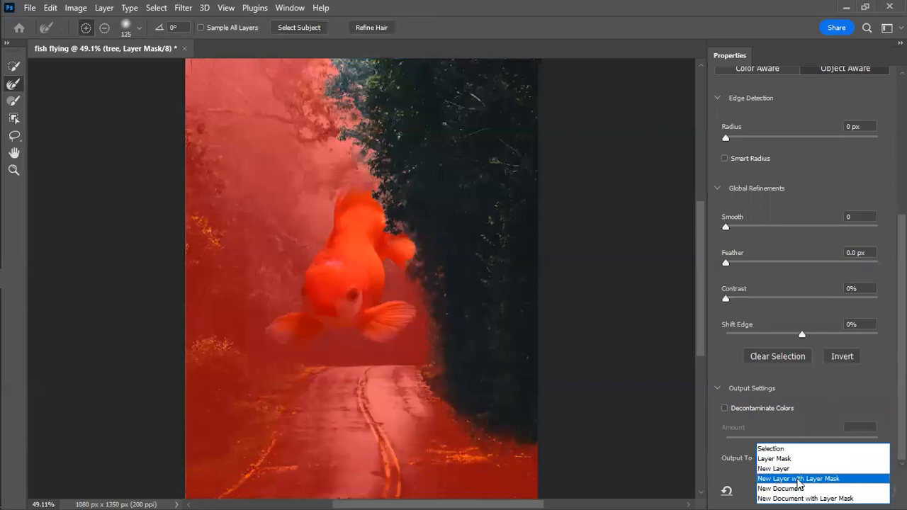
{"action": "left_click", "coordinate": [799, 479]}
{"action": "left_click", "coordinate": [828, 492]}
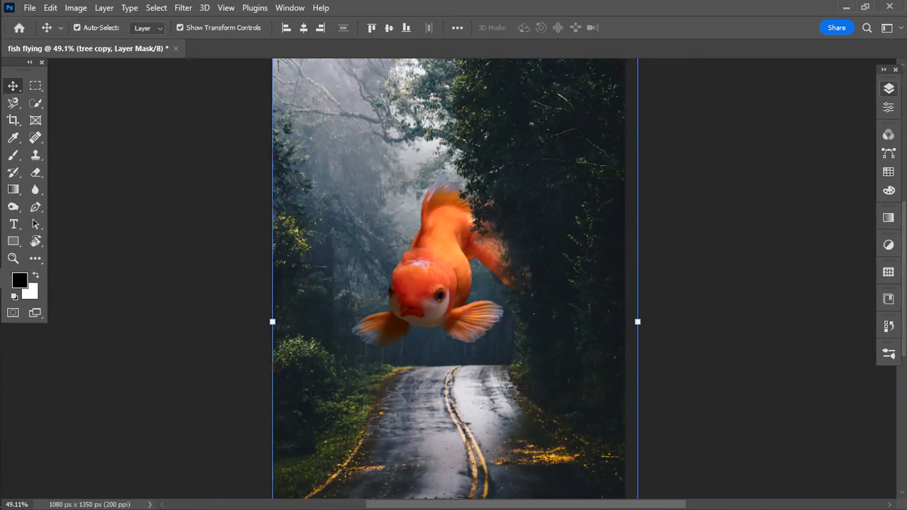
{"action": "left_click", "coordinate": [165, 115]}
{"action": "left_click", "coordinate": [889, 88]}
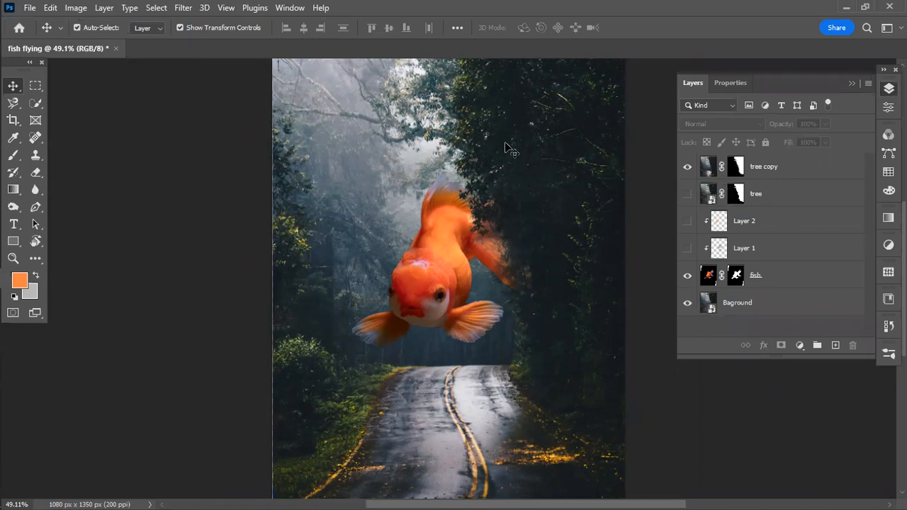
Rename the clipped Layer 1 directly above the fish layer as shadow
{"action": "left_click", "coordinate": [785, 202]}
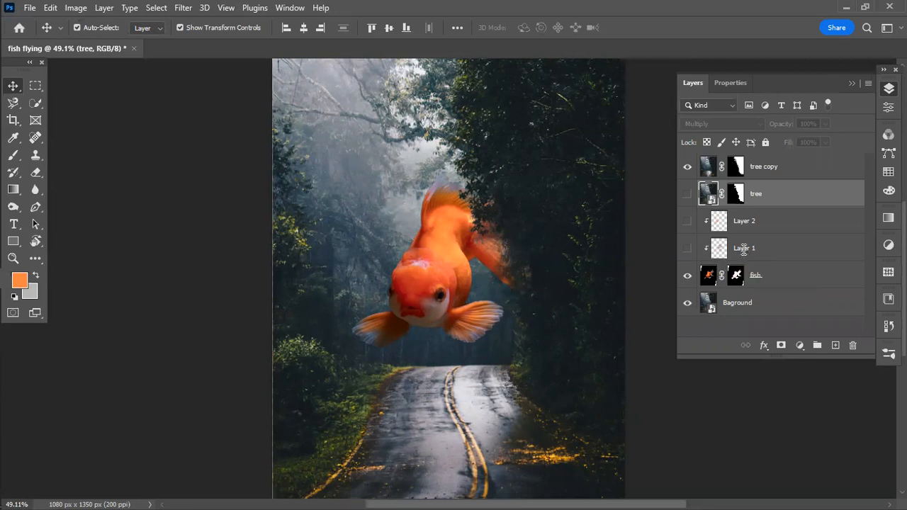
{"action": "double_click", "coordinate": [744, 250]}
{"action": "type", "text": "shadow"}
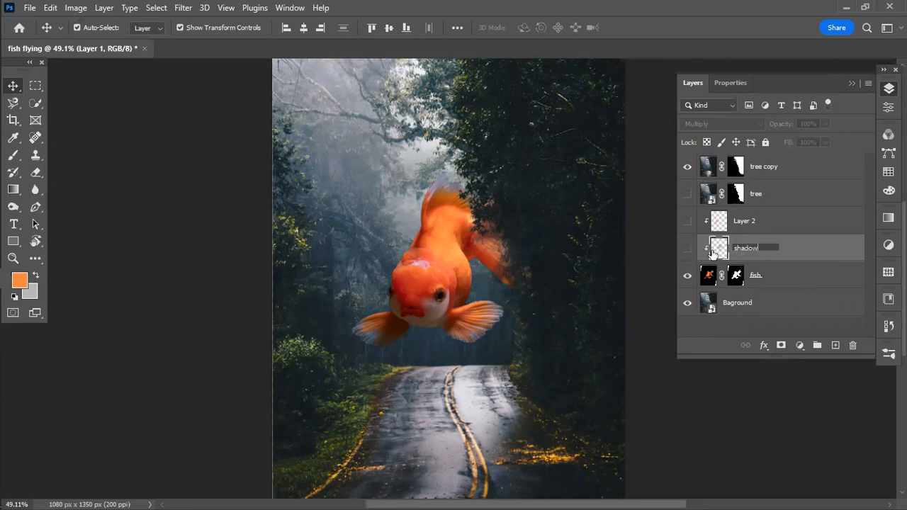
{"action": "key", "text": "Return"}
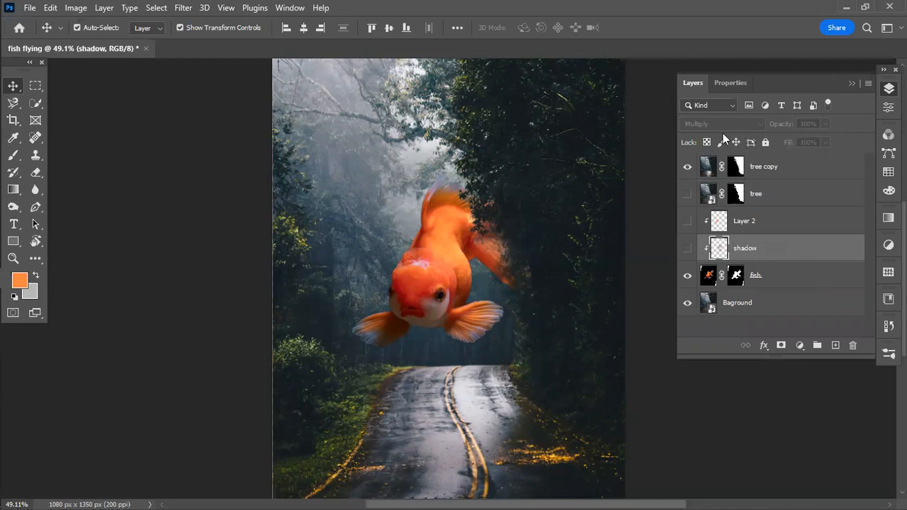
Show the shadow layer and set its blend mode to Multiply
{"action": "left_click", "coordinate": [688, 251]}
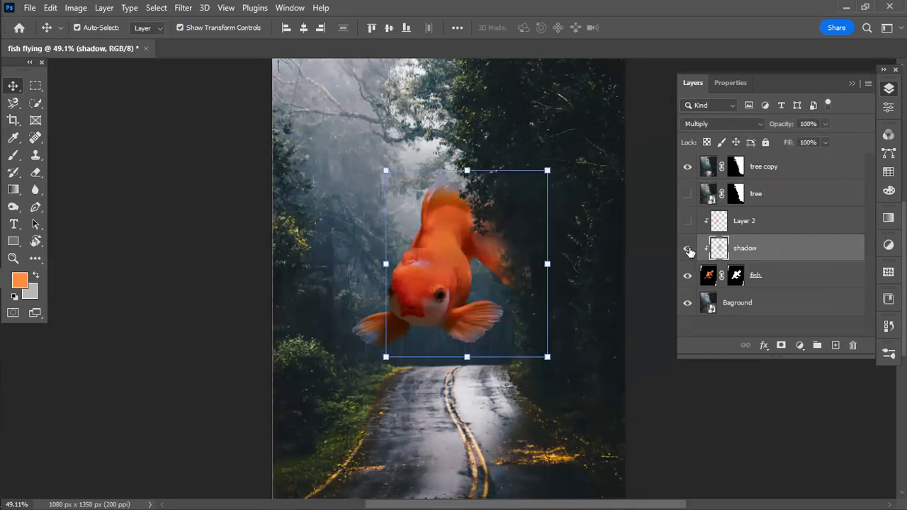
{"action": "left_click", "coordinate": [713, 126]}
{"action": "left_click", "coordinate": [713, 175]}
{"action": "left_click", "coordinate": [80, 195]}
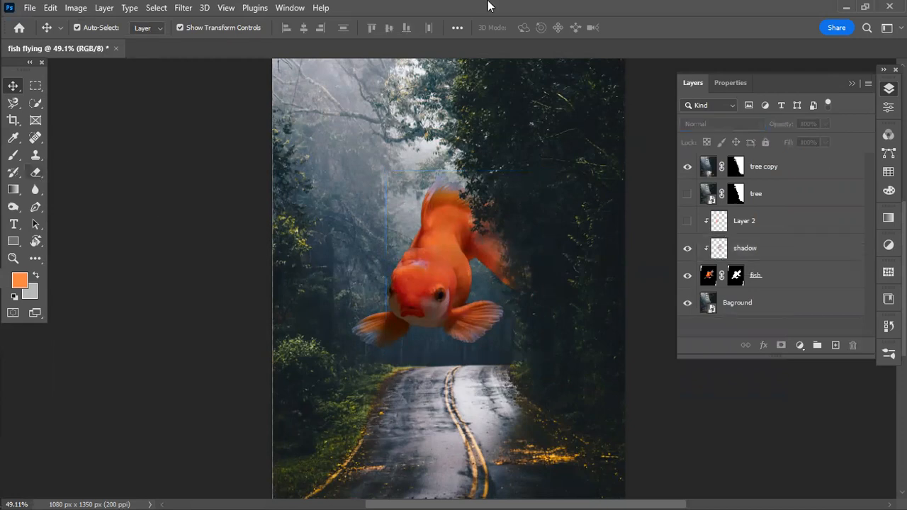
Choose the Brush tool and delete the two layers clipped to the fish, shadow and Layer 2
{"action": "left_click", "coordinate": [12, 155]}
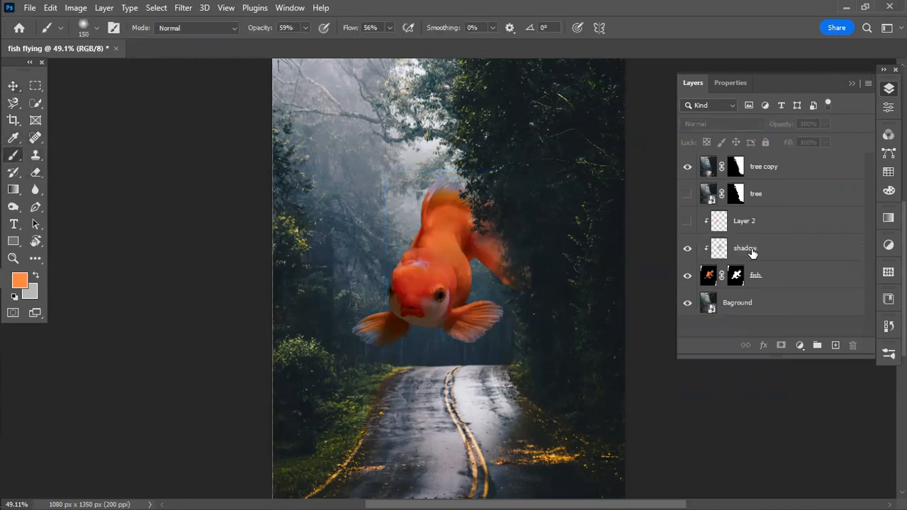
{"action": "left_click", "coordinate": [751, 253]}
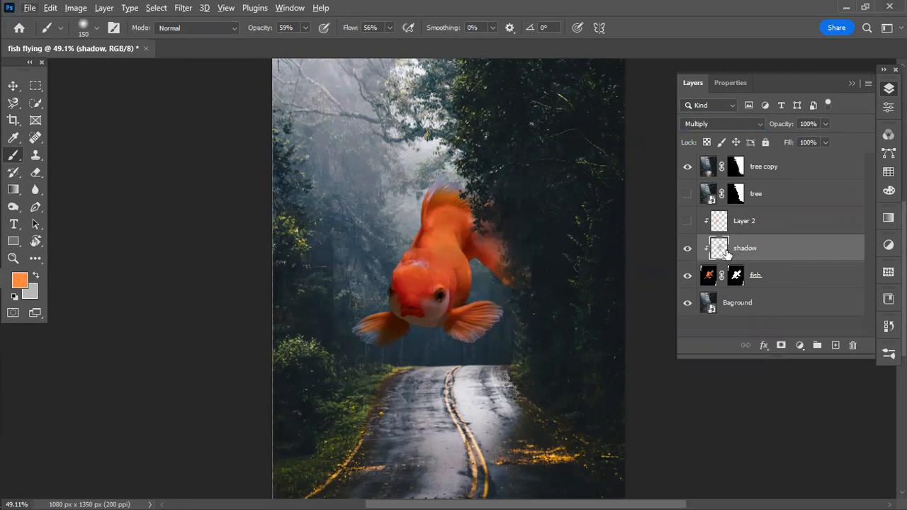
{"action": "right_click", "coordinate": [745, 249]}
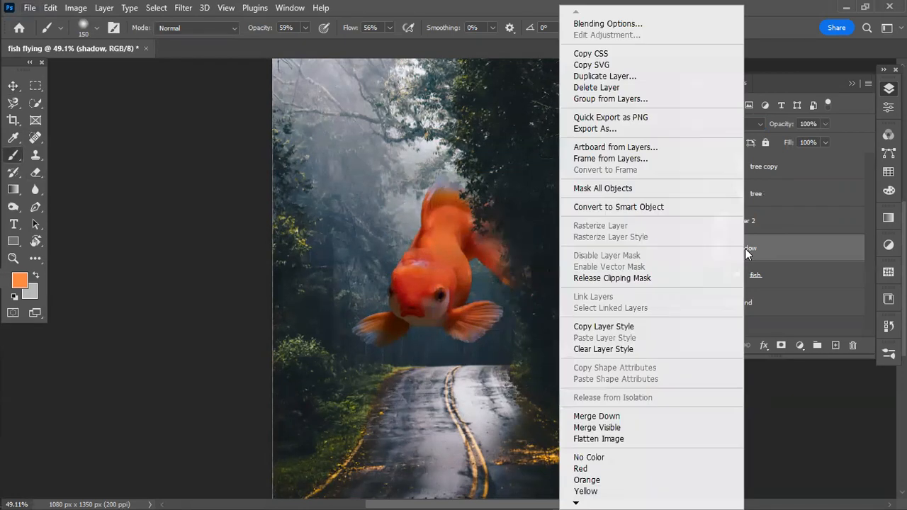
{"action": "left_click", "coordinate": [221, 223]}
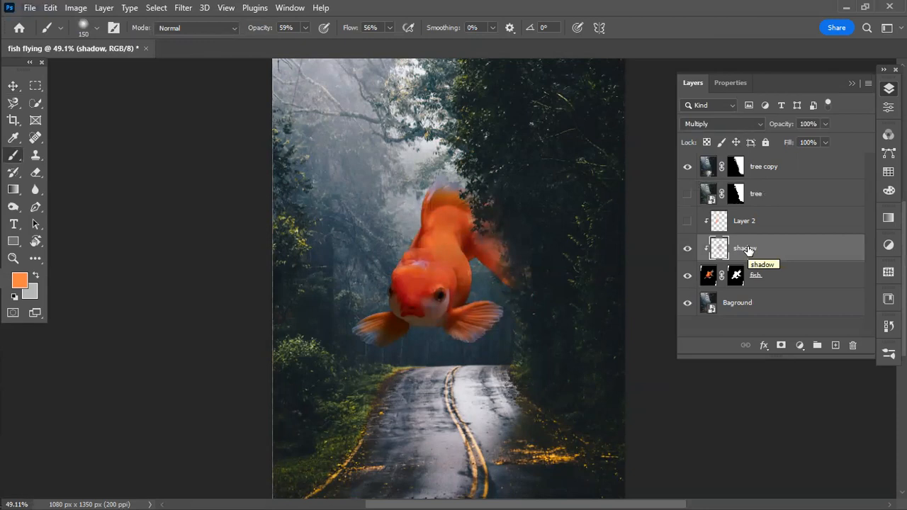
{"action": "key", "text": "Delete"}
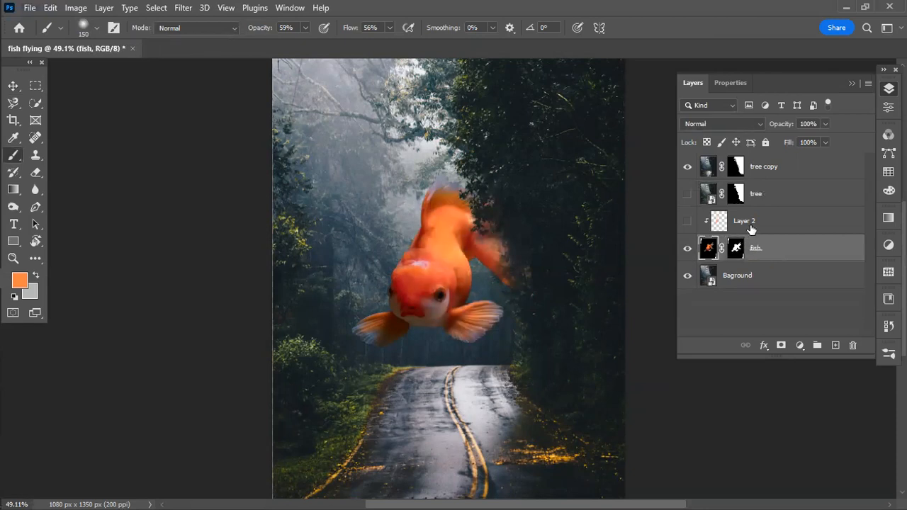
{"action": "left_click", "coordinate": [750, 221]}
{"action": "key", "text": "Delete"}
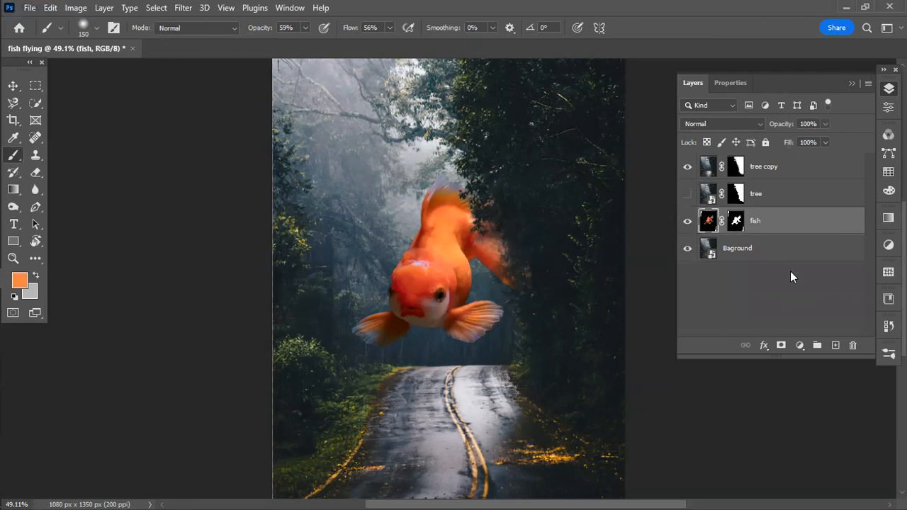
Add a new layer above the fish and prepare the brush with a sampled dark red, 55% opacity and 40% flow
{"action": "left_click", "coordinate": [835, 346]}
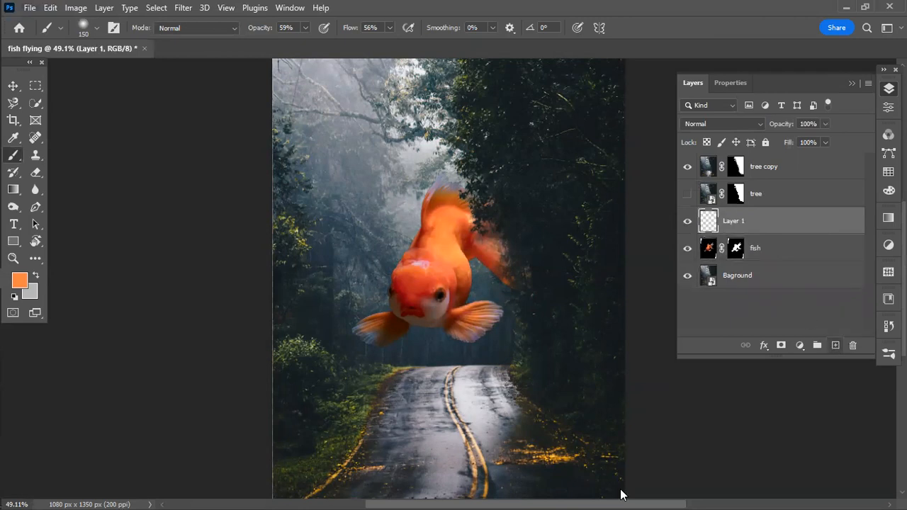
{"action": "left_click", "coordinate": [419, 242], "text": "alt"}
{"action": "left_click", "coordinate": [306, 27]}
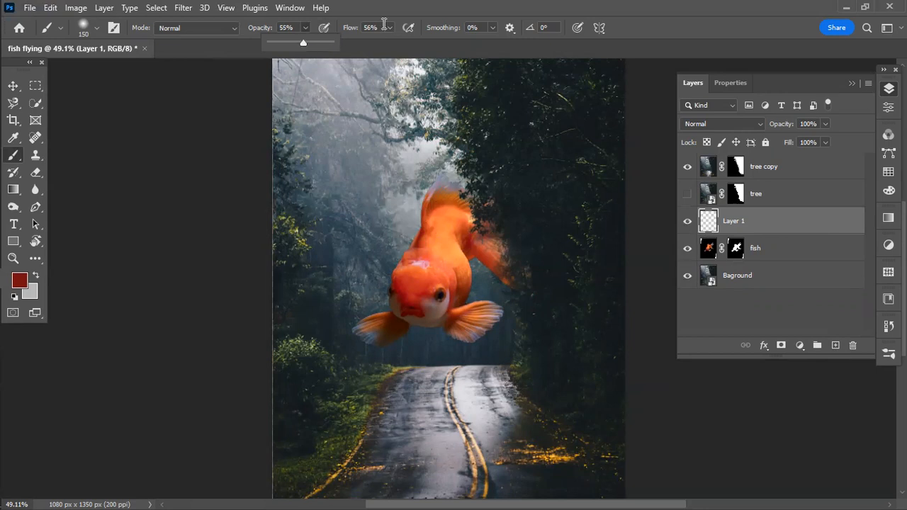
{"action": "left_click_drag", "start_coordinate": [390, 27], "coordinate": [385, 39]}
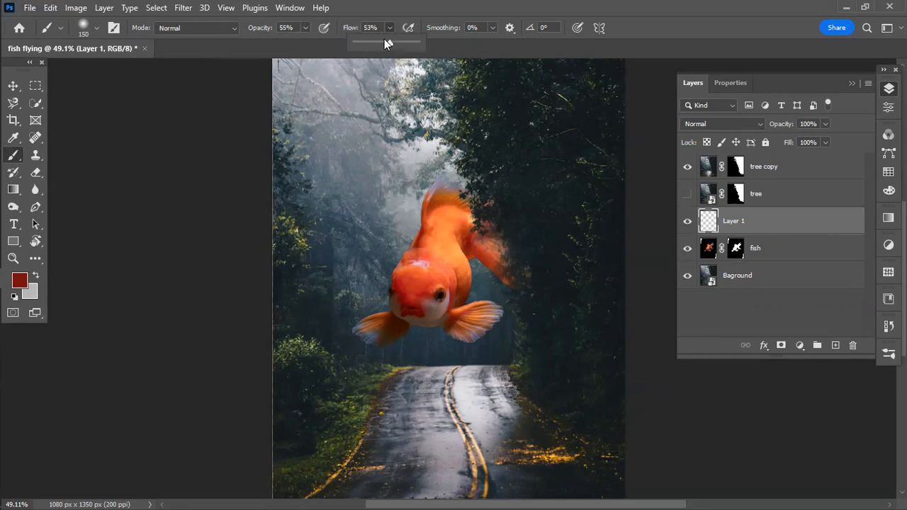
{"action": "left_click", "coordinate": [97, 29]}
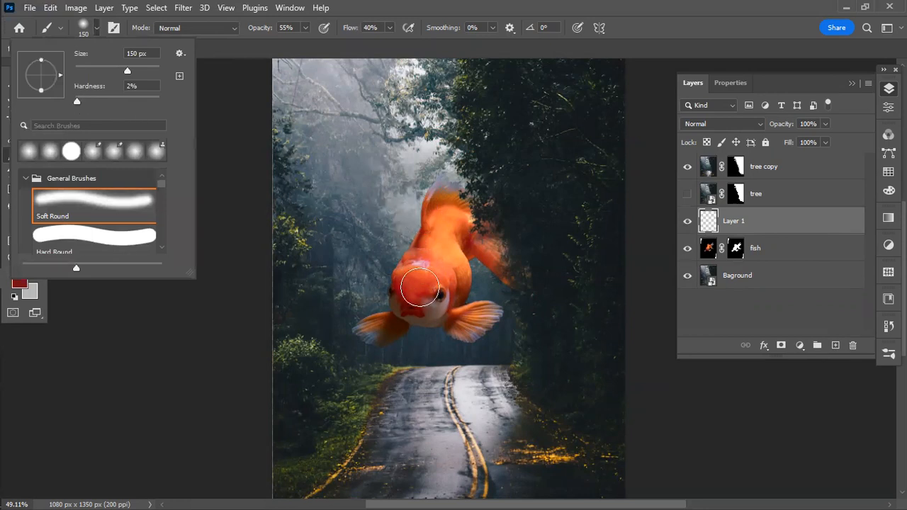
Paint dark red shading over the goldfish's face, its tail fin beside the trees and its lower side fin
{"action": "left_click", "coordinate": [422, 289]}
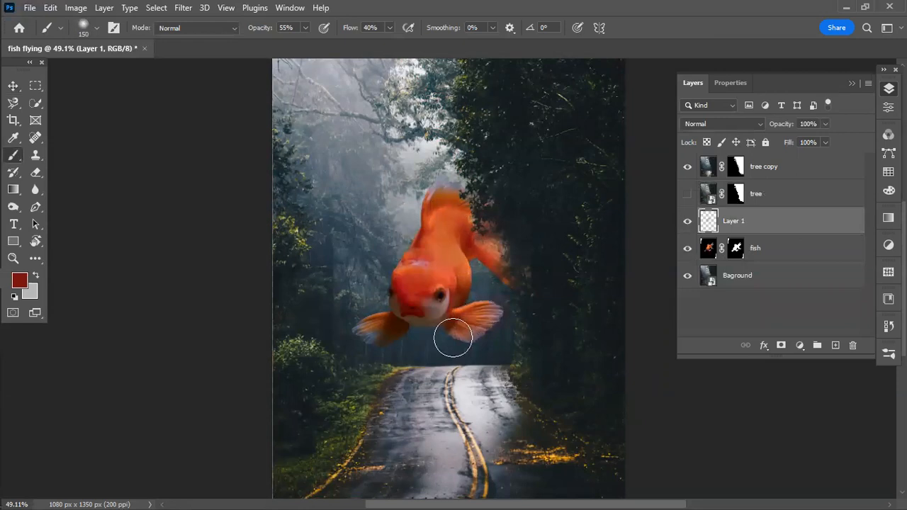
{"action": "mouse_move", "coordinate": [479, 333]}
{"action": "left_mouse_down"}
{"action": "mouse_move", "coordinate": [468, 281]}
{"action": "mouse_move", "coordinate": [451, 309]}
{"action": "mouse_move", "coordinate": [433, 314]}
{"action": "mouse_move", "coordinate": [435, 298]}
{"action": "mouse_move", "coordinate": [477, 259]}
{"action": "mouse_move", "coordinate": [438, 318]}
{"action": "left_mouse_up"}
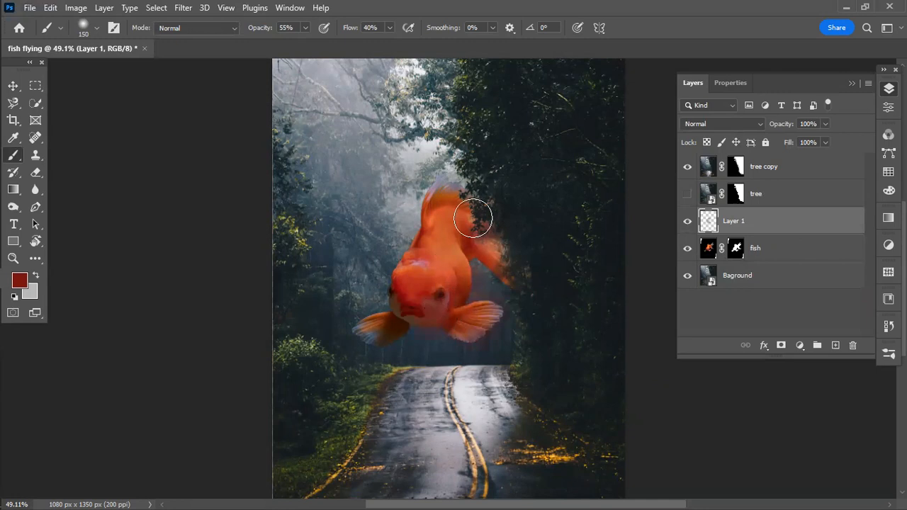
{"action": "left_click_drag", "start_coordinate": [501, 257], "coordinate": [490, 226]}
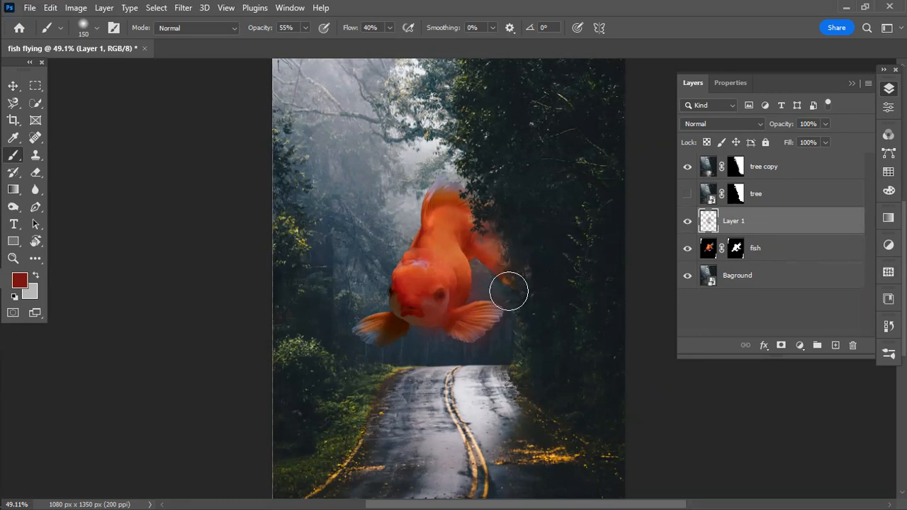
{"action": "left_click_drag", "start_coordinate": [495, 273], "coordinate": [502, 286]}
{"action": "mouse_move", "coordinate": [508, 327]}
{"action": "left_mouse_down"}
{"action": "mouse_move", "coordinate": [505, 338]}
{"action": "mouse_move", "coordinate": [502, 327]}
{"action": "left_mouse_up"}
Set Layer 1's blend mode to Multiply and clip it to the fish layer
{"action": "right_click", "coordinate": [742, 223]}
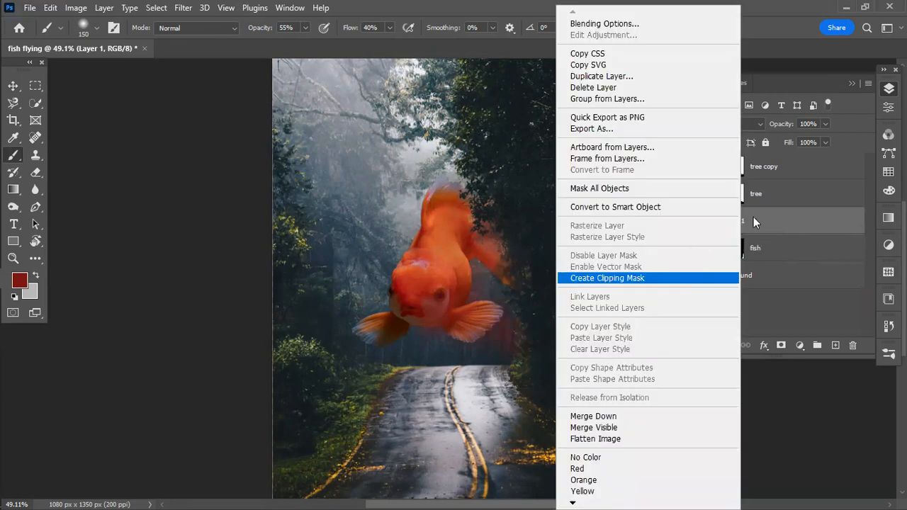
{"action": "left_click", "coordinate": [774, 217]}
{"action": "left_click", "coordinate": [736, 127]}
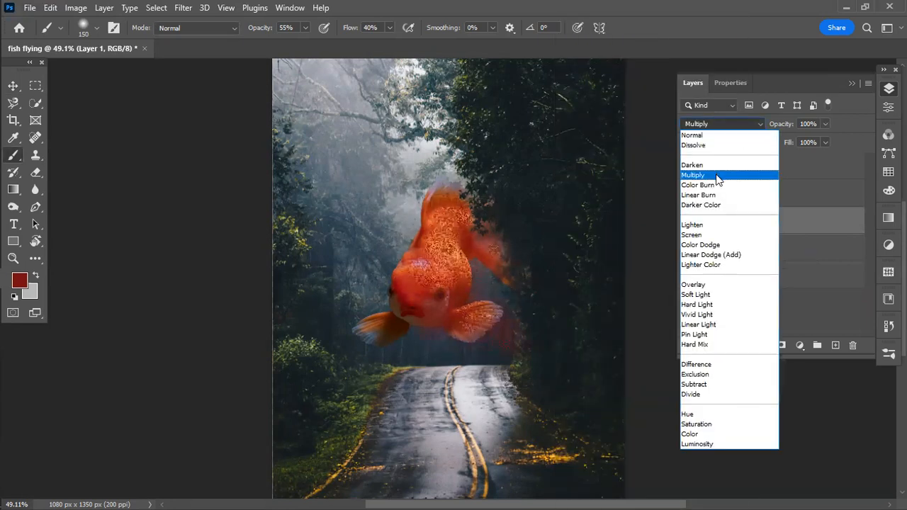
{"action": "left_click", "coordinate": [716, 175]}
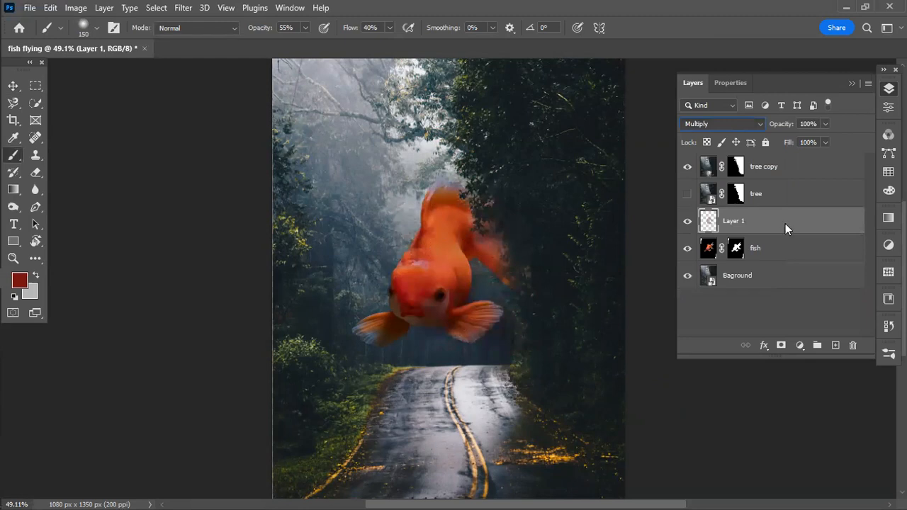
{"action": "right_click", "coordinate": [786, 223]}
{"action": "left_click", "coordinate": [667, 280]}
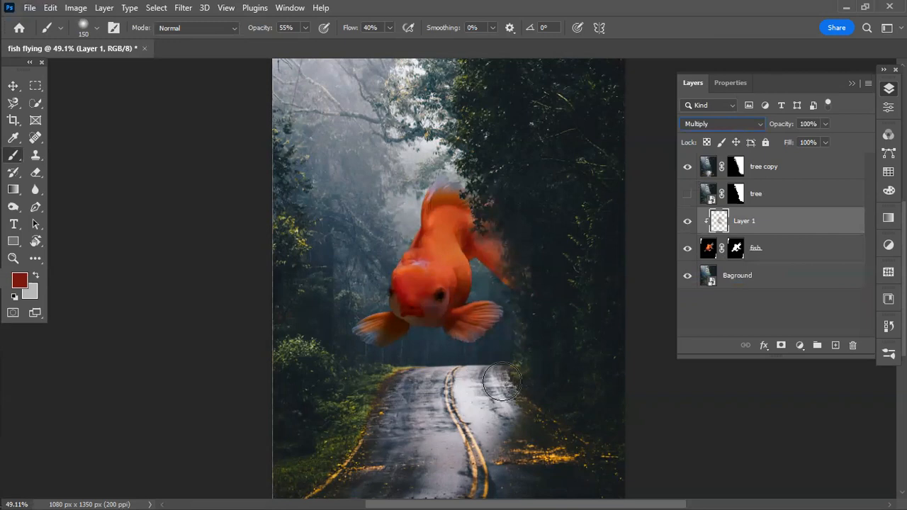
Add a new layer above Layer 1, set it to Color Dodge and clip it to the fish
{"action": "left_click", "coordinate": [836, 346]}
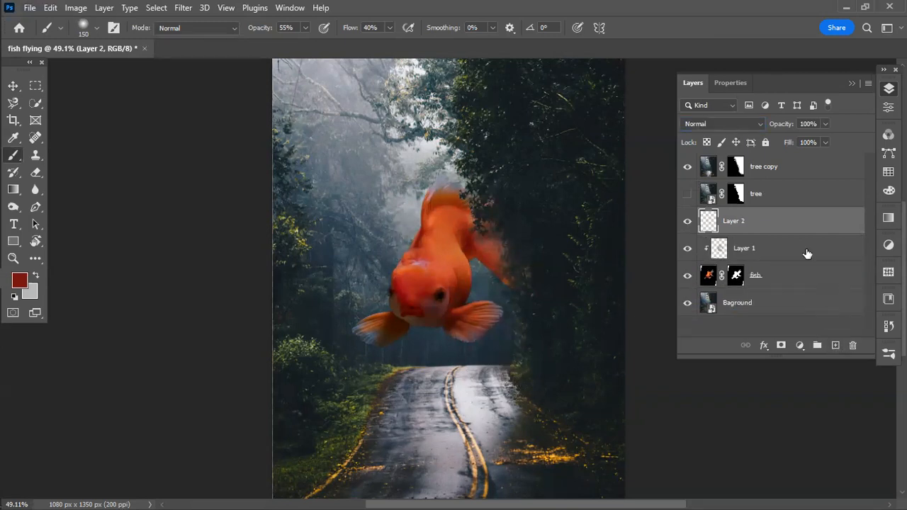
{"action": "left_click", "coordinate": [732, 123]}
{"action": "left_click", "coordinate": [711, 245]}
{"action": "right_click", "coordinate": [751, 222]}
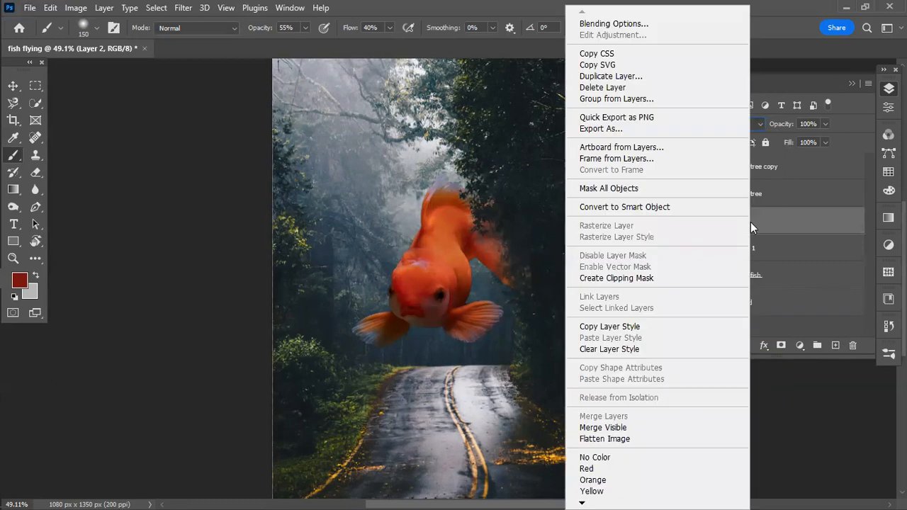
{"action": "left_click", "coordinate": [653, 285]}
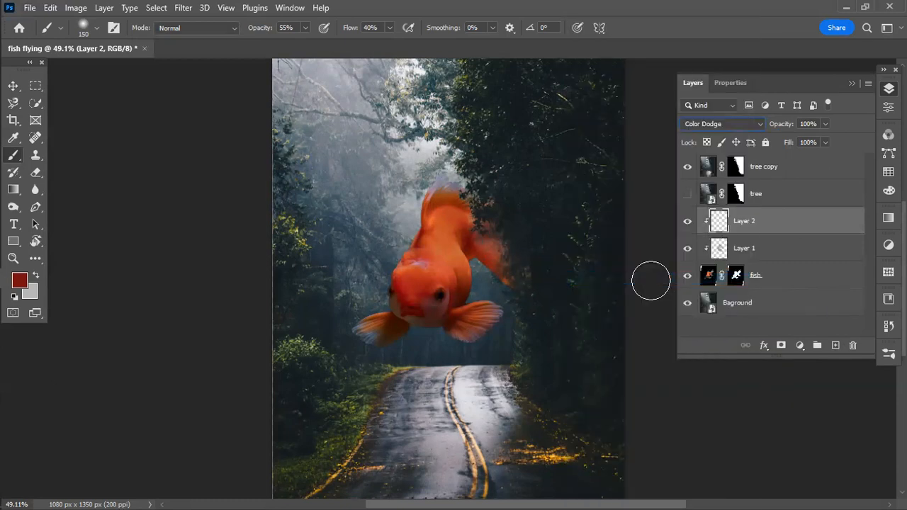
With Layer 1 temporarily hidden, paint highlights along the fish's mist-facing side, tail and side fin using orange sampled from its body
{"action": "left_click", "coordinate": [688, 250]}
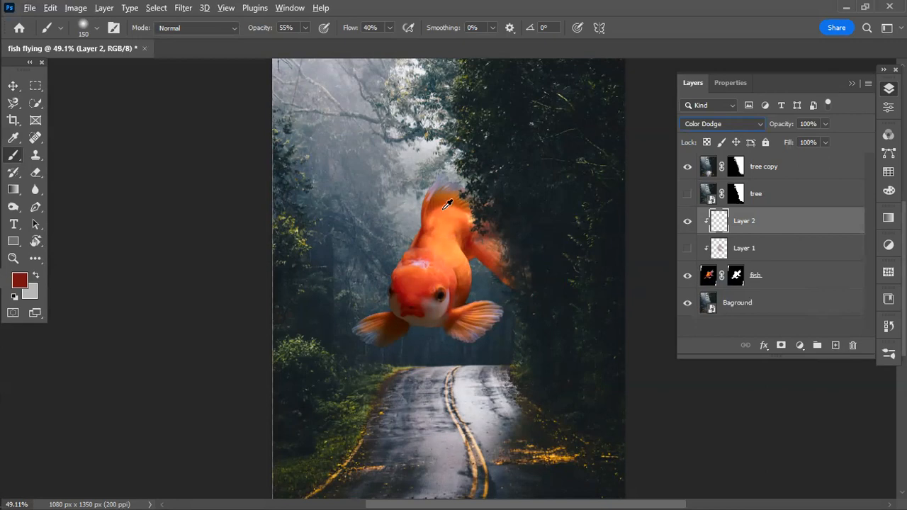
{"action": "left_click", "coordinate": [436, 219], "text": "alt"}
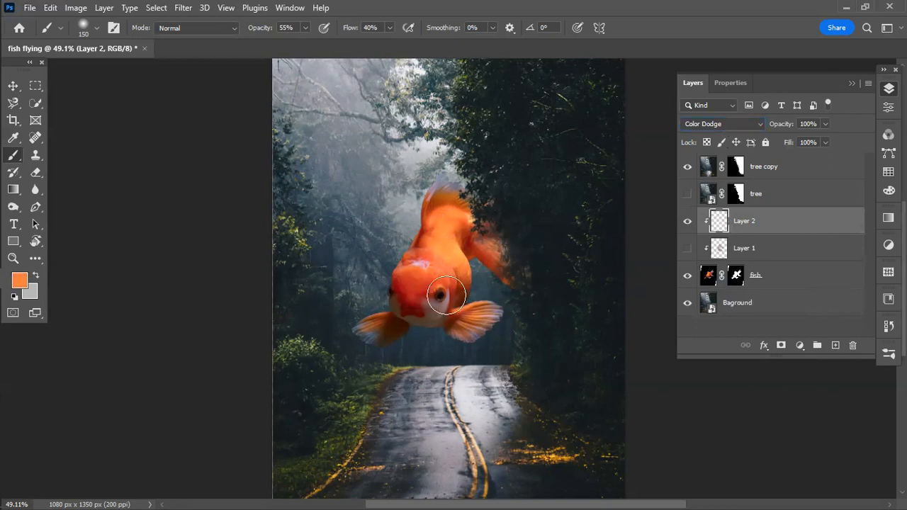
{"action": "left_click_drag", "start_coordinate": [389, 310], "coordinate": [406, 259]}
{"action": "mouse_move", "coordinate": [419, 207]}
{"action": "left_mouse_down"}
{"action": "mouse_move", "coordinate": [421, 190]}
{"action": "mouse_move", "coordinate": [439, 177]}
{"action": "left_mouse_up"}
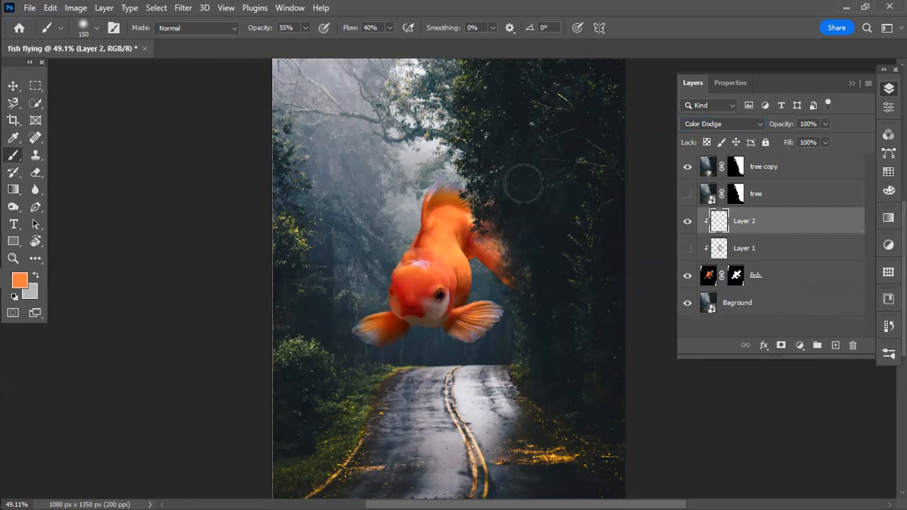
{"action": "left_click_drag", "start_coordinate": [377, 340], "coordinate": [398, 313]}
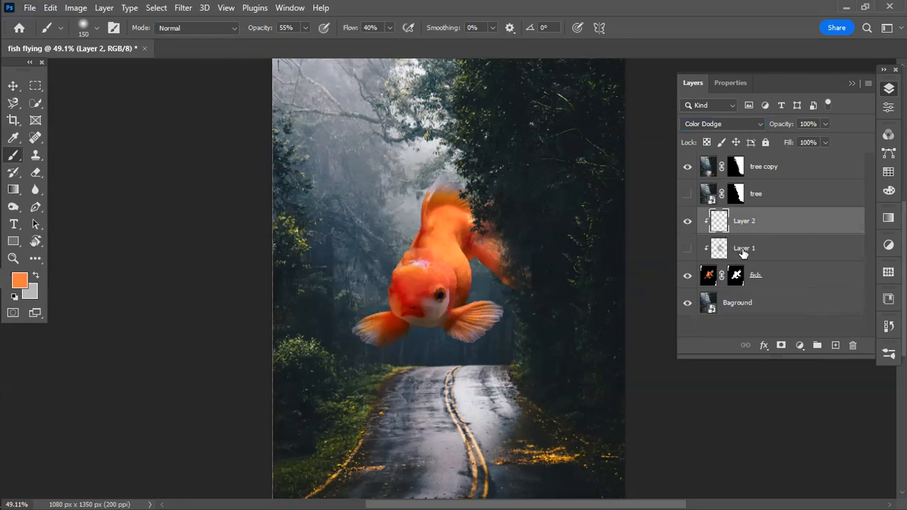
{"action": "left_click", "coordinate": [688, 250]}
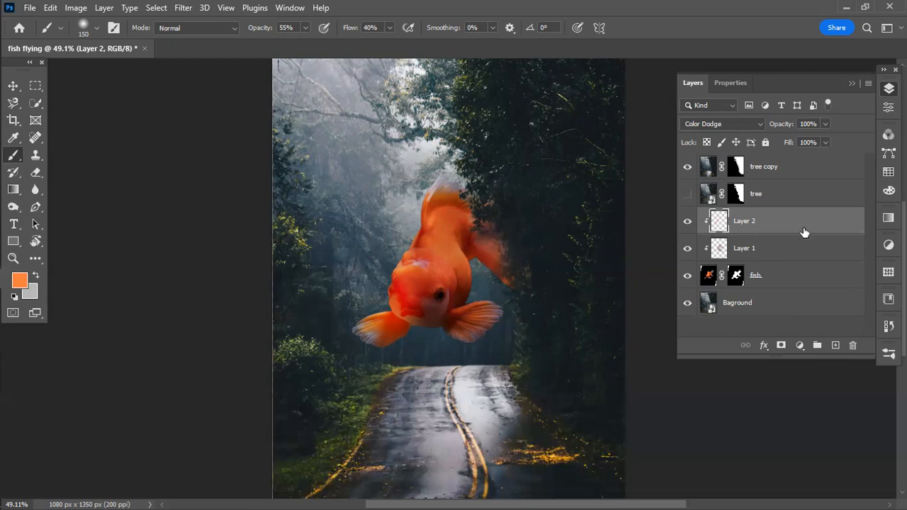
Add a new layer above tree copy and sample a light grey from the mist between the trees
{"action": "left_click", "coordinate": [783, 170]}
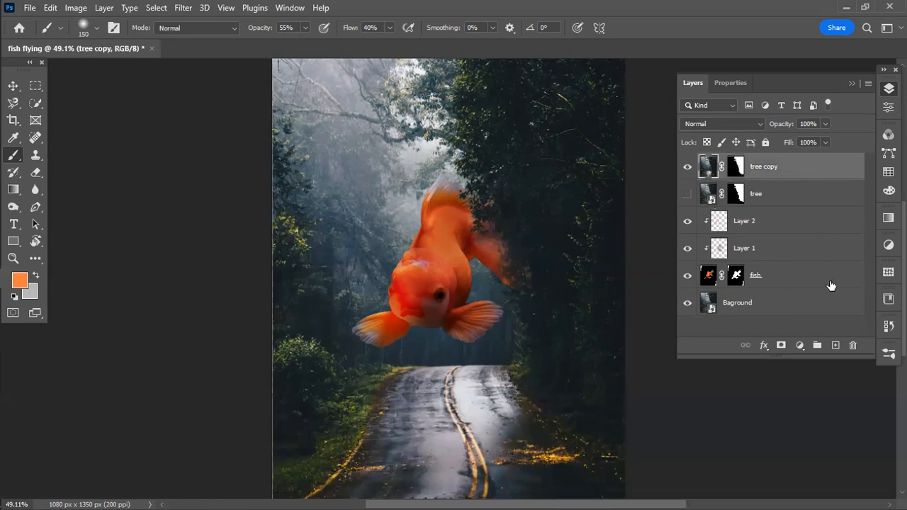
{"action": "left_click", "coordinate": [837, 346]}
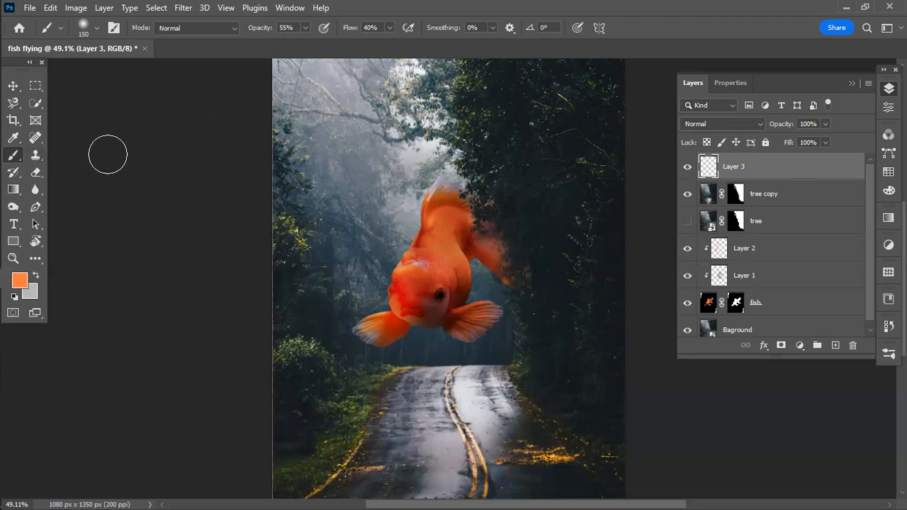
{"action": "left_click", "coordinate": [414, 152], "text": "alt"}
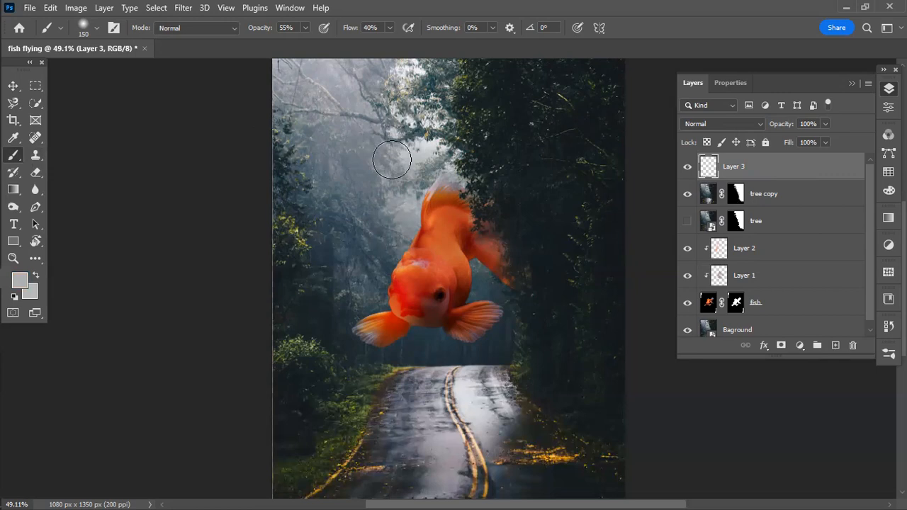
Set the brush to 48% opacity and 24% flow, and enlarge it to 250 px
{"action": "left_click", "coordinate": [390, 27]}
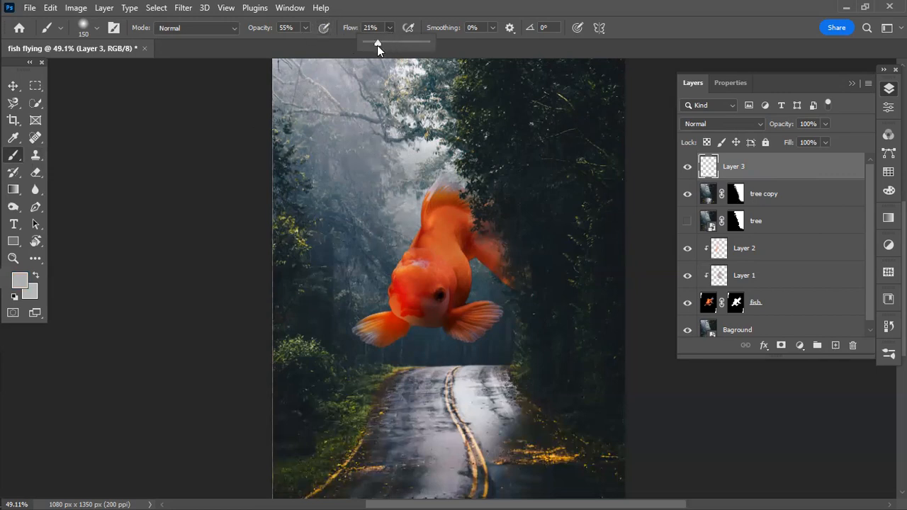
{"action": "left_click", "coordinate": [306, 28]}
{"action": "left_click_drag", "start_coordinate": [305, 39], "coordinate": [302, 39]}
{"action": "key", "text": "bracketright"}
{"action": "key", "text": "bracketright"}
{"action": "key", "text": "bracketright"}
{"action": "key", "text": "bracketright"}
{"action": "key", "text": "bracketright"}
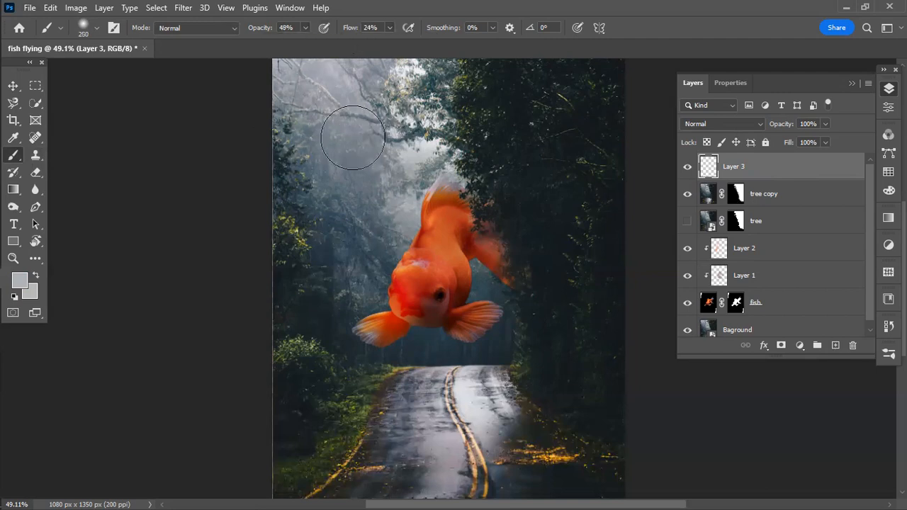
Undo the last mist stroke painted over the trees and lower the brush to 36% opacity and 21% flow
{"action": "mouse_move", "coordinate": [370, 170]}
{"action": "left_mouse_down"}
{"action": "mouse_move", "coordinate": [465, 170]}
{"action": "mouse_move", "coordinate": [599, 199]}
{"action": "mouse_move", "coordinate": [593, 214]}
{"action": "mouse_move", "coordinate": [540, 139]}
{"action": "mouse_move", "coordinate": [452, 99]}
{"action": "mouse_move", "coordinate": [685, 123]}
{"action": "mouse_move", "coordinate": [630, 173]}
{"action": "mouse_move", "coordinate": [552, 182]}
{"action": "mouse_move", "coordinate": [674, 165]}
{"action": "left_mouse_up"}
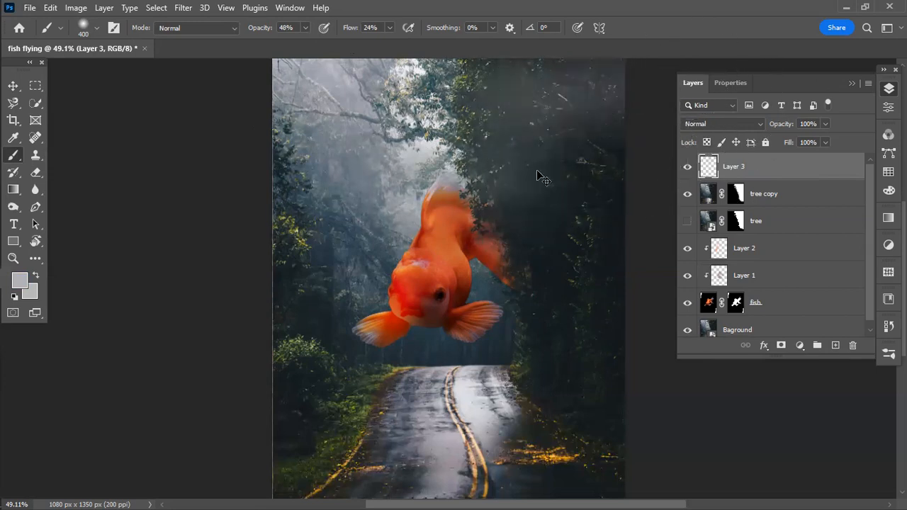
{"action": "key", "text": "ctrl+z"}
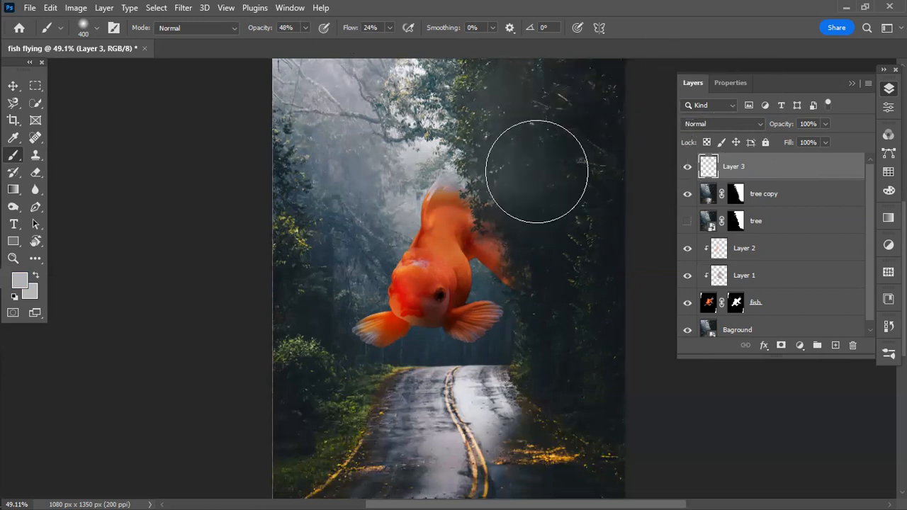
{"action": "left_click", "coordinate": [390, 28]}
{"action": "left_click_drag", "start_coordinate": [390, 46], "coordinate": [388, 45]}
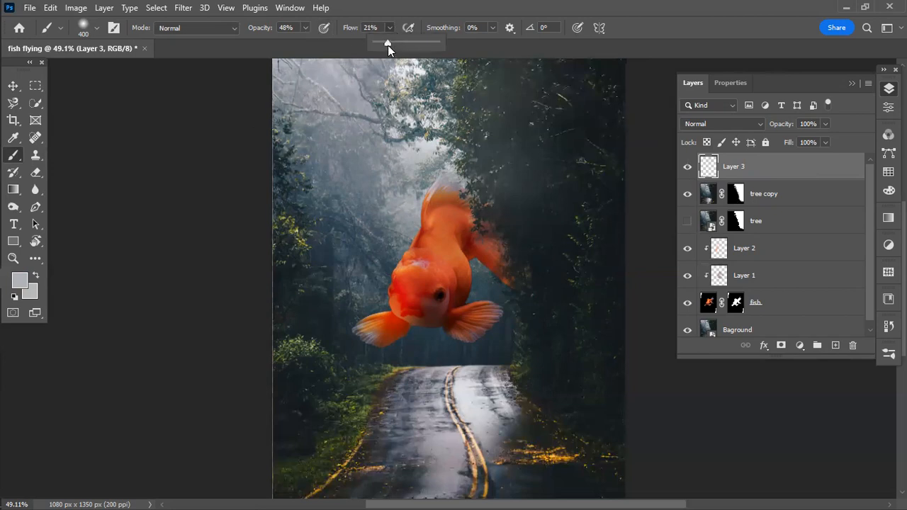
{"action": "left_click", "coordinate": [305, 28]}
{"action": "left_click_drag", "start_coordinate": [300, 44], "coordinate": [298, 45]}
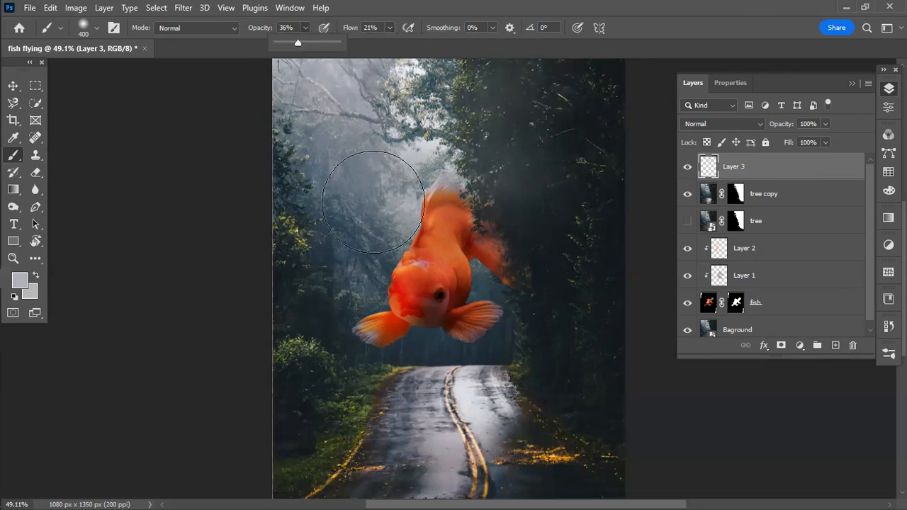
Paint soft grey mist over the dark trees and the fish with the 400 px brush, keeping Layer 3 in Normal blend mode
{"action": "left_click", "coordinate": [621, 216]}
{"action": "mouse_move", "coordinate": [541, 178]}
{"action": "left_mouse_down"}
{"action": "mouse_move", "coordinate": [469, 103]}
{"action": "mouse_move", "coordinate": [586, 241]}
{"action": "left_mouse_up"}
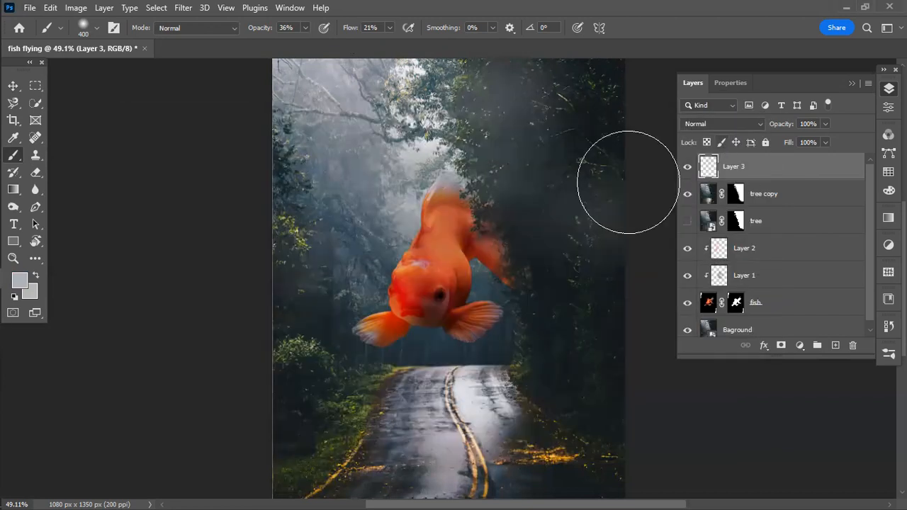
{"action": "left_click", "coordinate": [571, 135]}
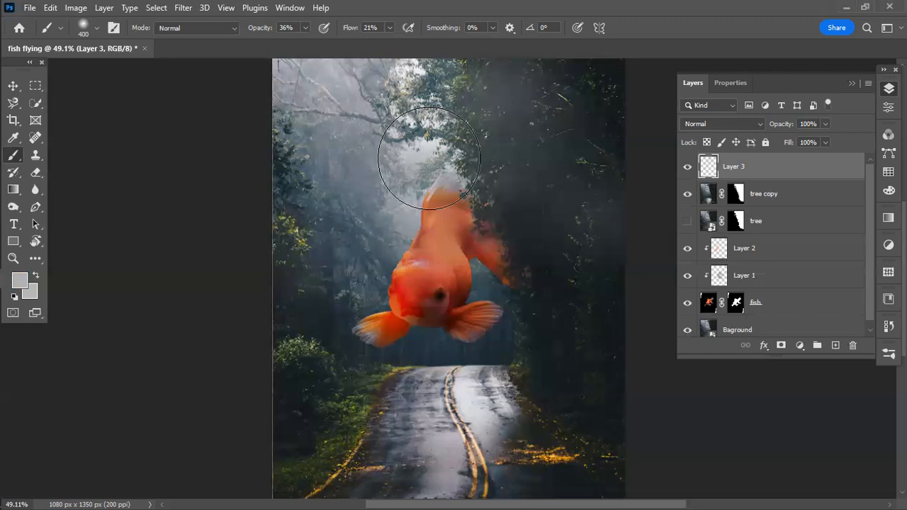
{"action": "left_click", "coordinate": [734, 124]}
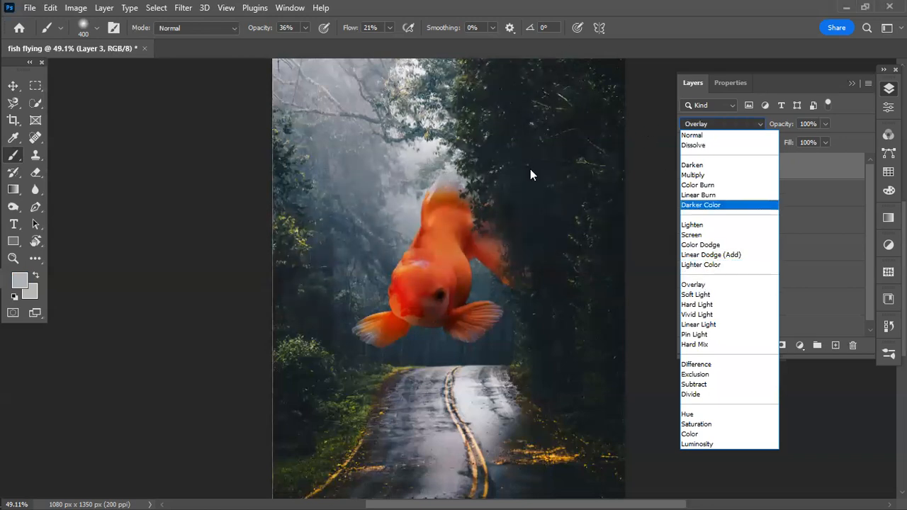
{"action": "left_click", "coordinate": [473, 144]}
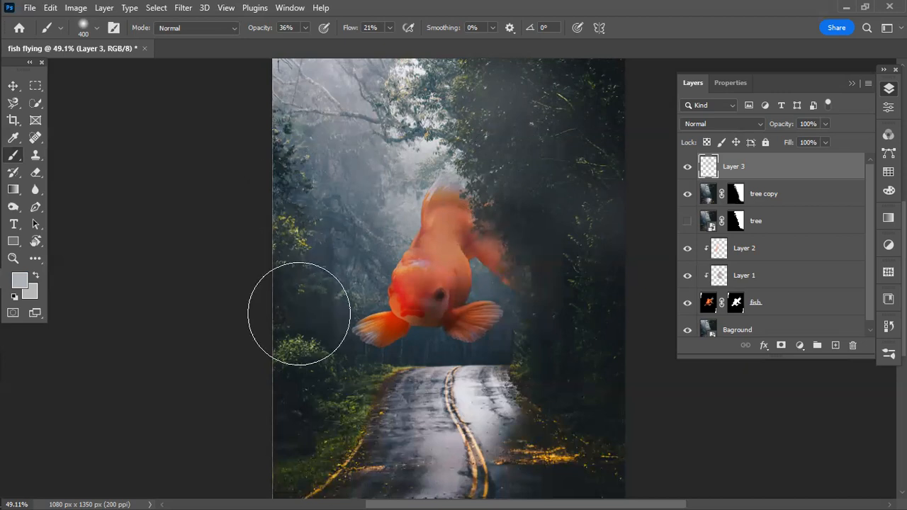
Toggle Layer 3's visibility to compare the scene with and without the mist, then deselect the layer
{"action": "left_click", "coordinate": [11, 85]}
{"action": "left_click", "coordinate": [687, 167]}
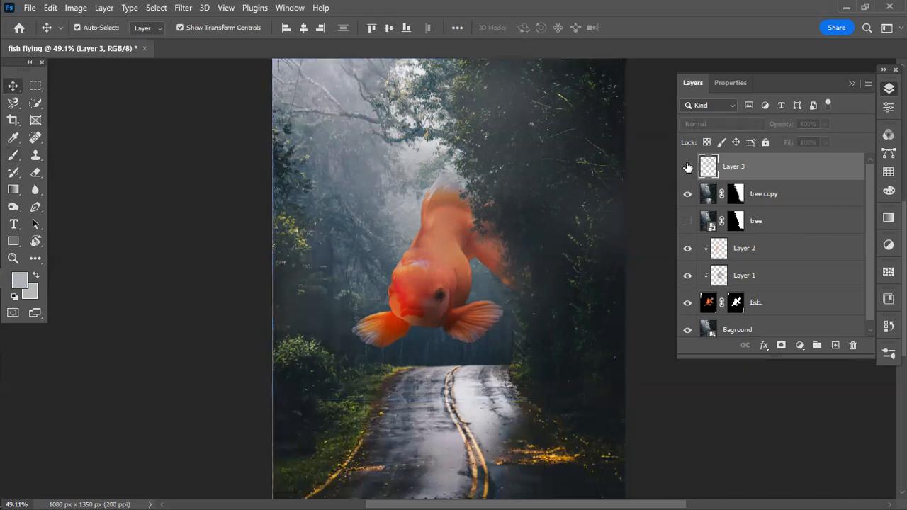
{"action": "left_click", "coordinate": [687, 166]}
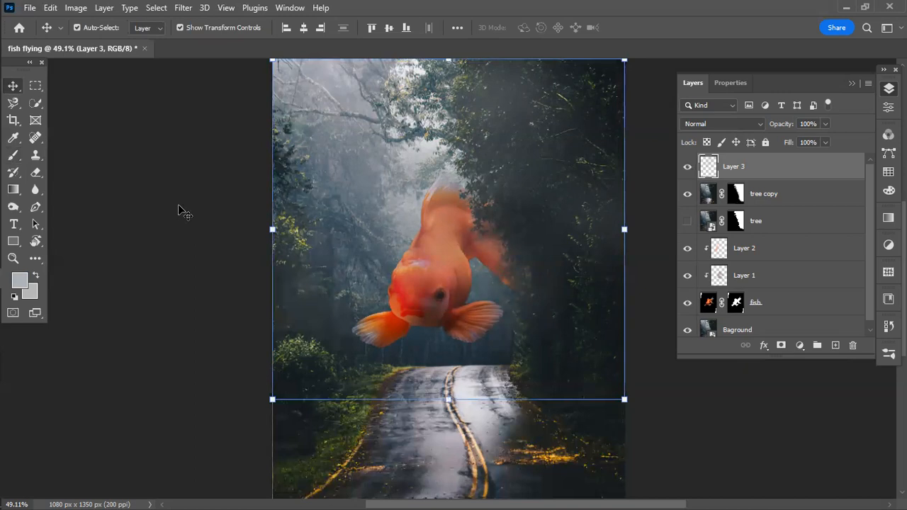
{"action": "left_click", "coordinate": [506, 424]}
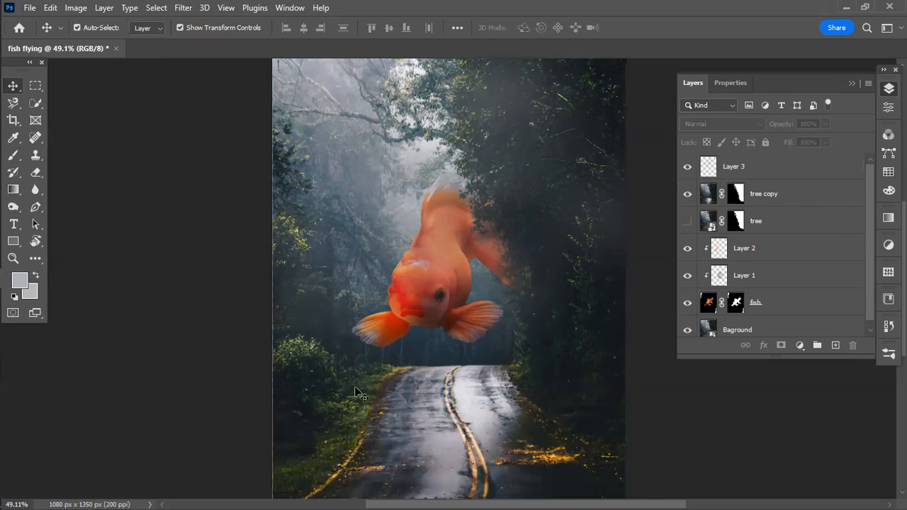
Add a new layer directly above the Baground layer and set its blend mode to Multiply
{"action": "scroll", "coordinate": [802, 308], "scroll_direction": "down", "scroll_amount": 1}
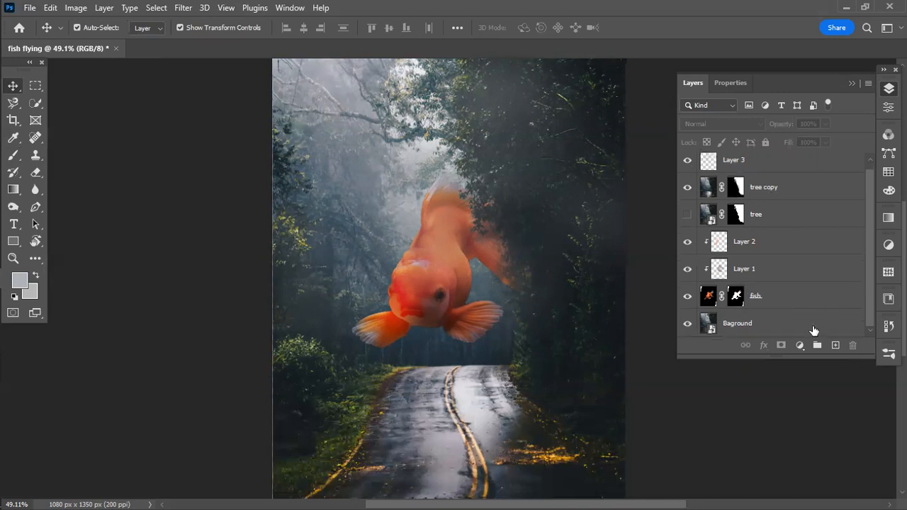
{"action": "left_click", "coordinate": [814, 331]}
{"action": "left_click", "coordinate": [836, 345]}
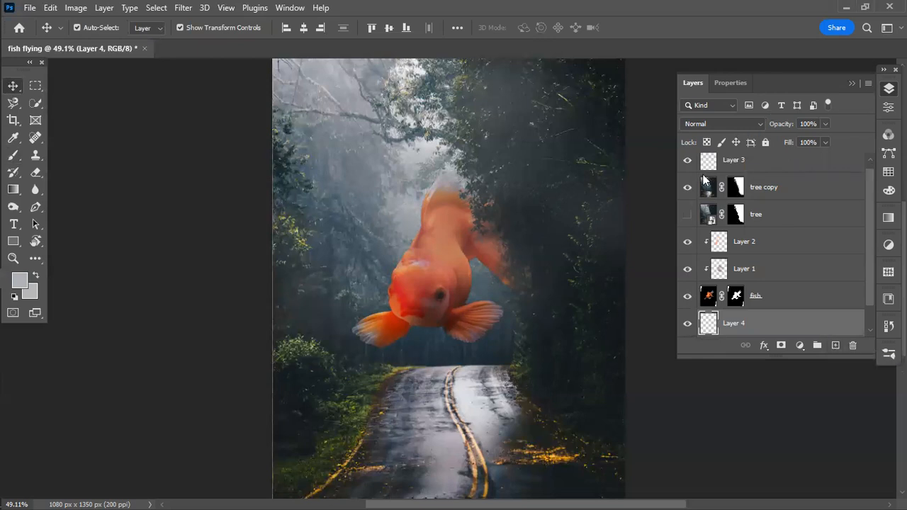
{"action": "left_click", "coordinate": [721, 124]}
{"action": "left_click", "coordinate": [703, 178]}
Switch to the Brush tool at 200 px and sample a dark colour from beside the road for the shadow
{"action": "left_click", "coordinate": [13, 155]}
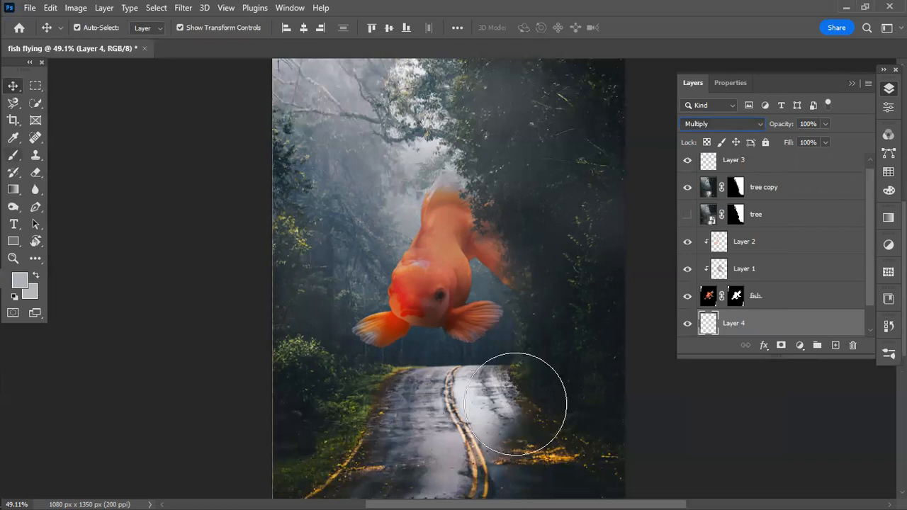
{"action": "key", "text": "bracketleft"}
{"action": "key", "text": "bracketleft"}
{"action": "key", "text": "bracketleft"}
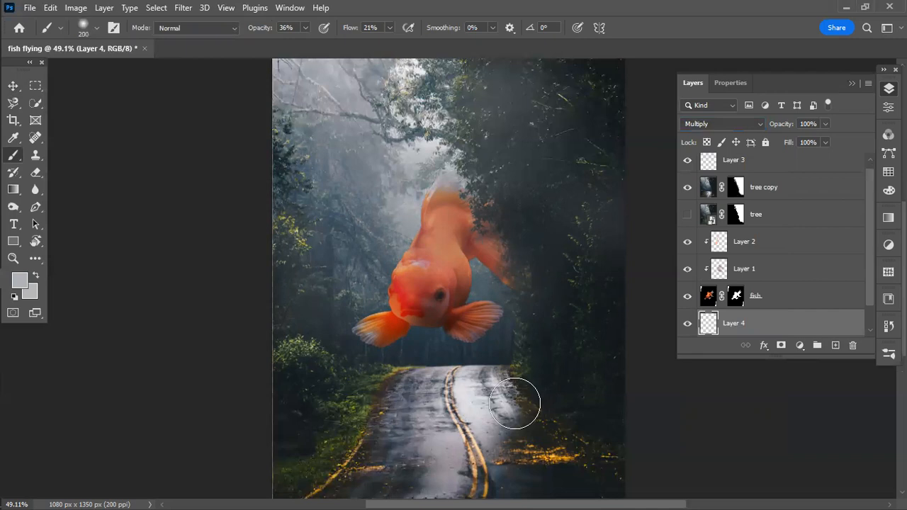
{"action": "left_click_drag", "start_coordinate": [514, 404], "coordinate": [519, 411]}
{"action": "left_click", "coordinate": [529, 427], "text": "alt"}
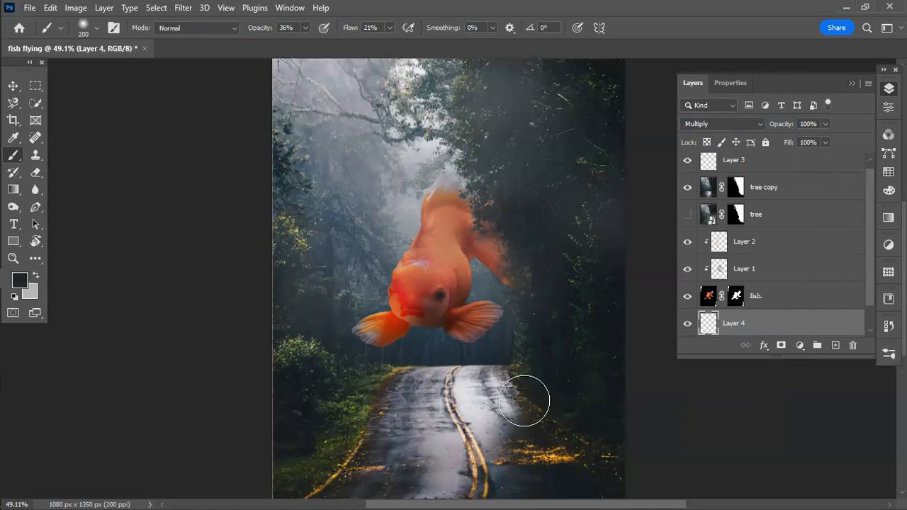
Paint a soft dark shadow beneath the fish across the road on Layer 4 with a 300 px brush at 36% opacity and 21% flow
{"action": "scroll", "coordinate": [512, 398], "scroll_direction": "up", "scroll_amount": 3}
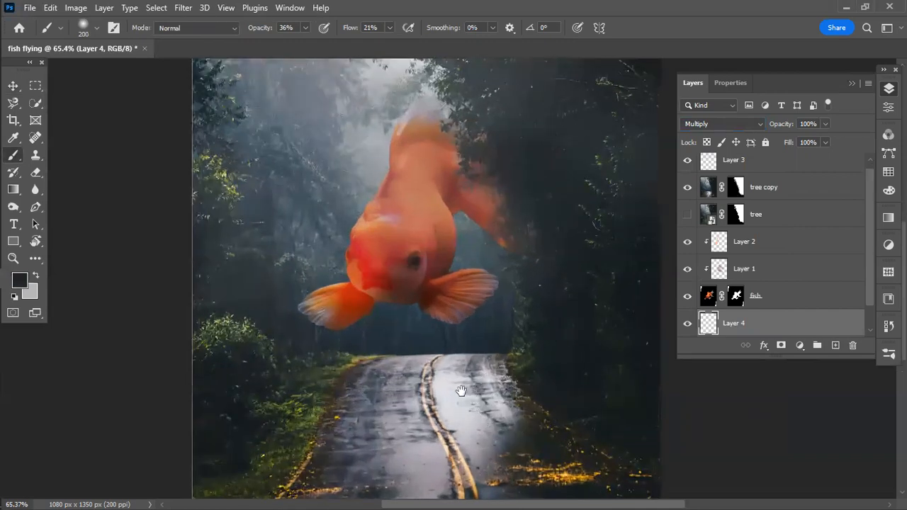
{"action": "left_click_drag", "start_coordinate": [462, 385], "coordinate": [461, 282]}
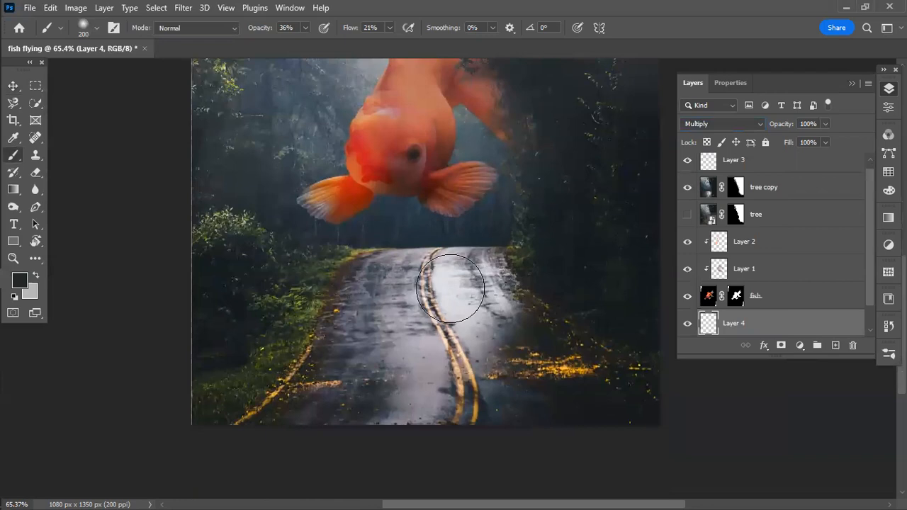
{"action": "key", "text": "bracketright"}
{"action": "key", "text": "bracketright"}
{"action": "key", "text": "bracketright"}
{"action": "key", "text": "bracketright"}
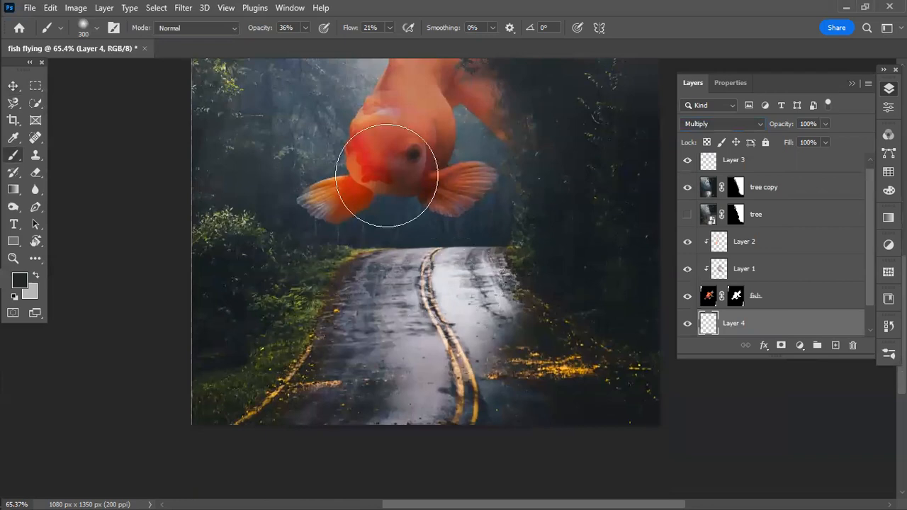
{"action": "mouse_move", "coordinate": [601, 320]}
{"action": "left_mouse_down"}
{"action": "mouse_move", "coordinate": [502, 281]}
{"action": "mouse_move", "coordinate": [373, 363]}
{"action": "mouse_move", "coordinate": [324, 416]}
{"action": "left_mouse_up"}
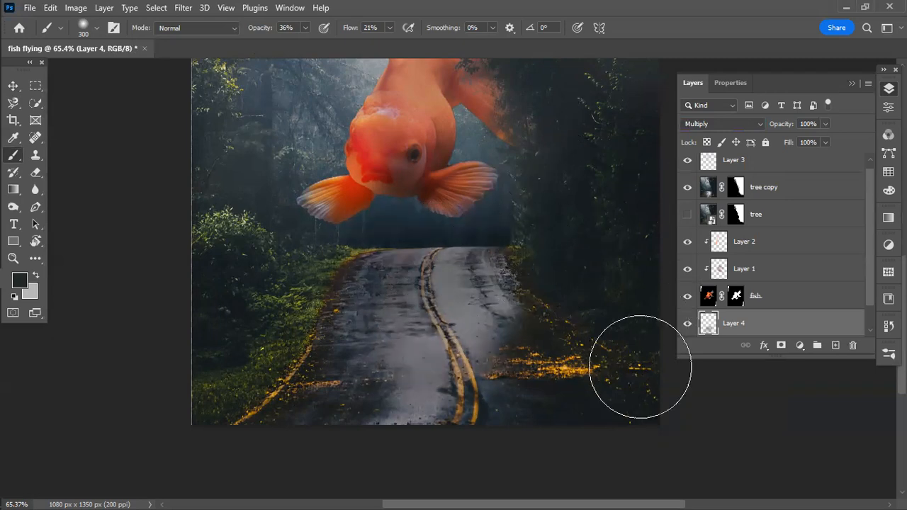
Toggle Layer 4's visibility to compare the road with and without the painted shadow
{"action": "mouse_move", "coordinate": [609, 243]}
{"action": "left_mouse_down"}
{"action": "mouse_move", "coordinate": [615, 90]}
{"action": "mouse_move", "coordinate": [588, 293]}
{"action": "mouse_move", "coordinate": [609, 341]}
{"action": "left_mouse_up"}
{"action": "scroll", "coordinate": [576, 335], "scroll_direction": "up", "scroll_amount": 2}
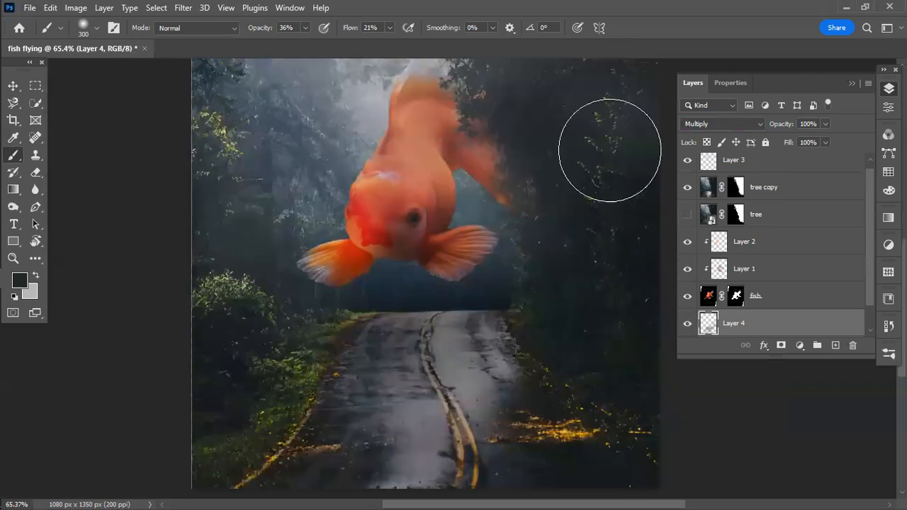
{"action": "scroll", "coordinate": [605, 284], "scroll_direction": "up", "scroll_amount": 1}
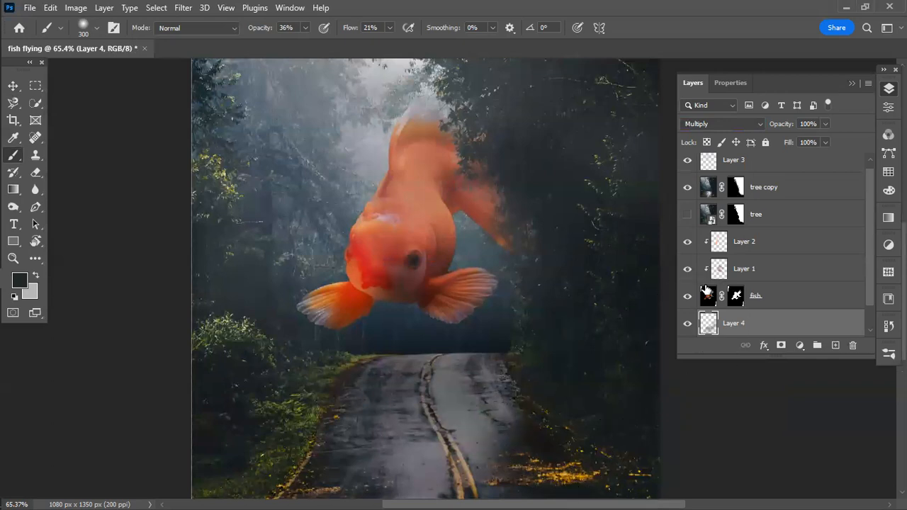
{"action": "scroll", "coordinate": [691, 301], "scroll_direction": "down", "scroll_amount": 1}
{"action": "left_click", "coordinate": [688, 299]}
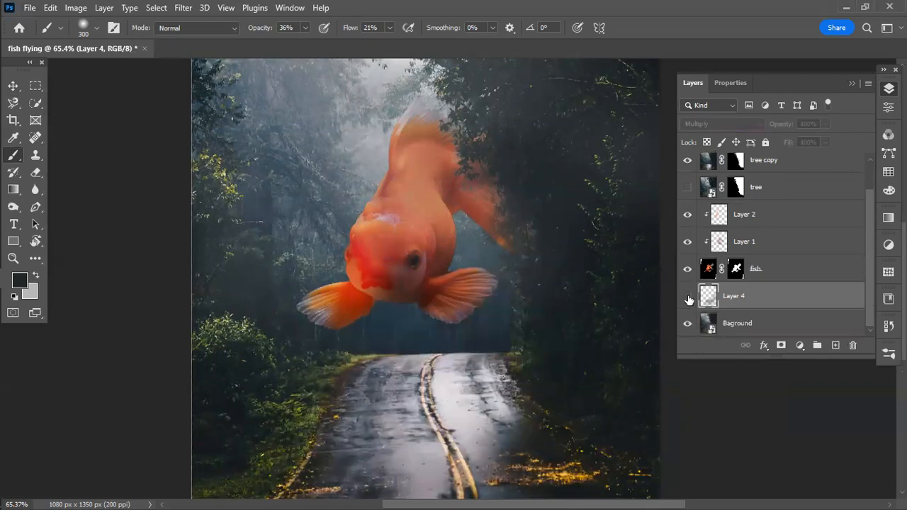
{"action": "left_click", "coordinate": [688, 299]}
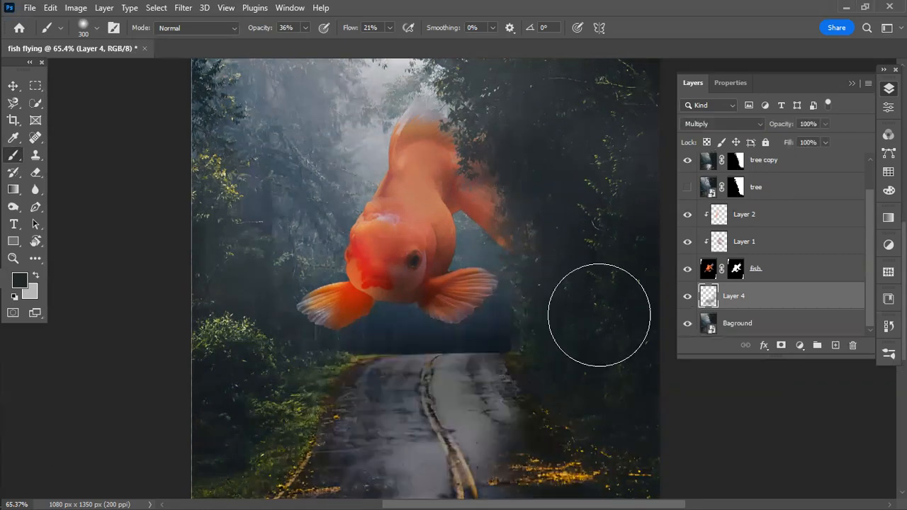
Darken the road and the forest verges further with soft 300 px brush strokes on Layer 4
{"action": "mouse_move", "coordinate": [376, 383]}
{"action": "left_mouse_down"}
{"action": "mouse_move", "coordinate": [326, 458]}
{"action": "mouse_move", "coordinate": [347, 443]}
{"action": "left_mouse_up"}
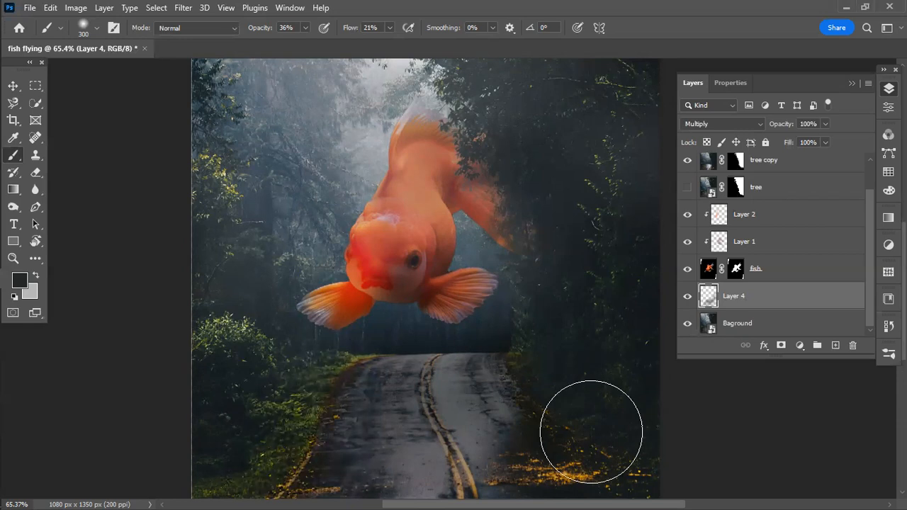
{"action": "scroll", "coordinate": [591, 430], "scroll_direction": "down", "scroll_amount": 1}
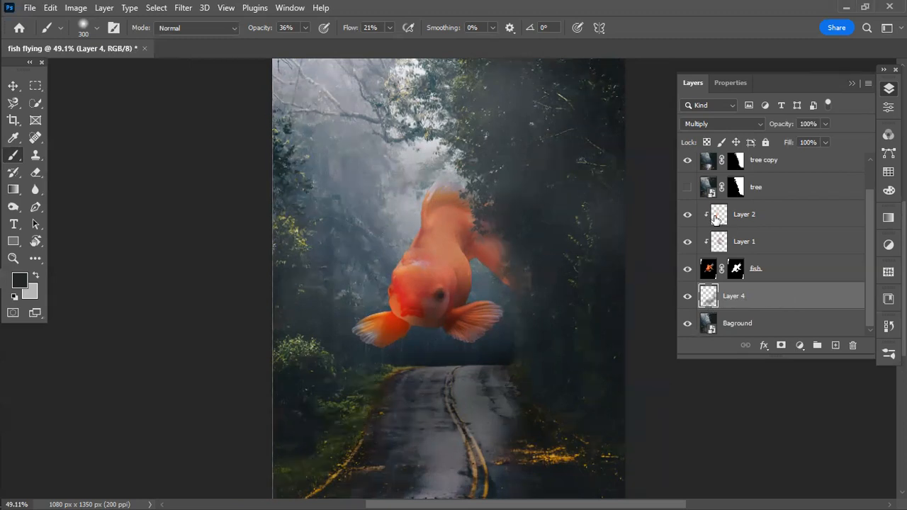
Delete the hidden tree layer beneath tree copy
{"action": "left_click", "coordinate": [781, 188]}
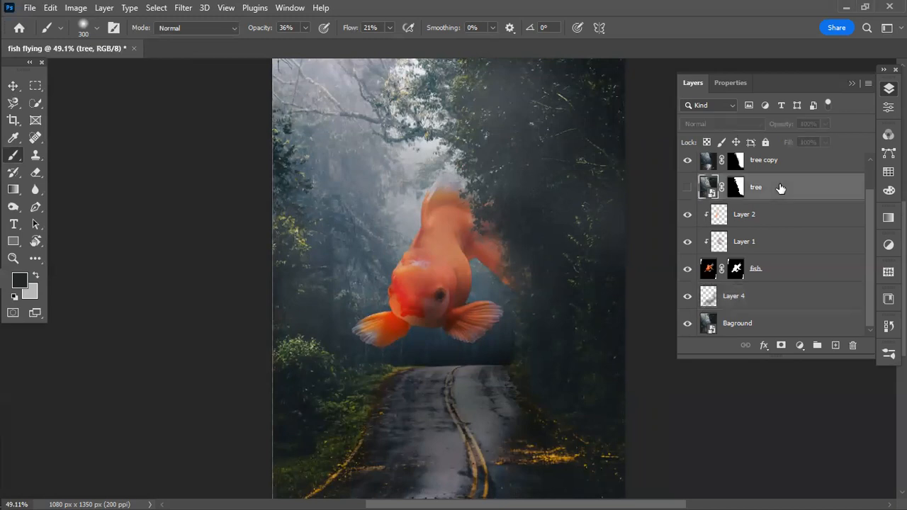
{"action": "key", "text": "Delete"}
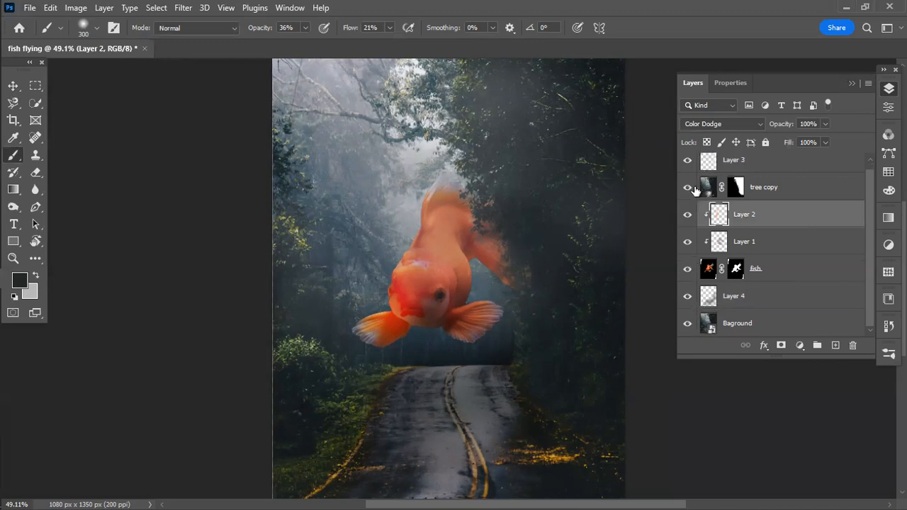
Isolate the Baground layer and reveal the fish, its clipped shading layers, tree copy, Layer 3 and Layer 4 individually to review the composite
{"action": "key", "text": "ctrl+alt+shift+e"}
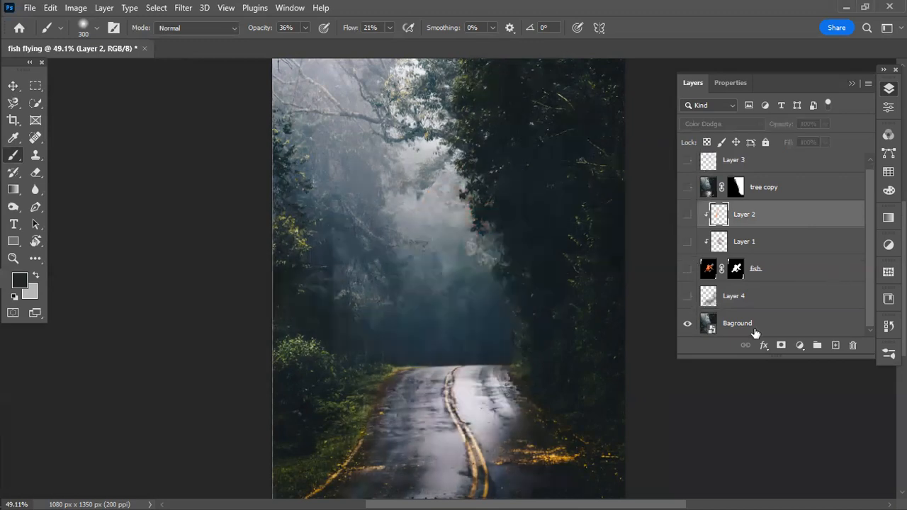
{"action": "left_click", "coordinate": [688, 269]}
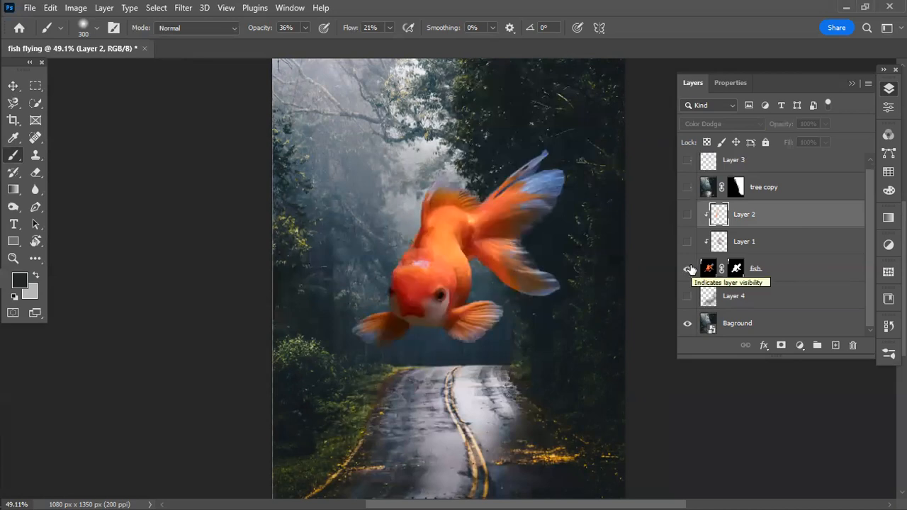
{"action": "left_click", "coordinate": [687, 243]}
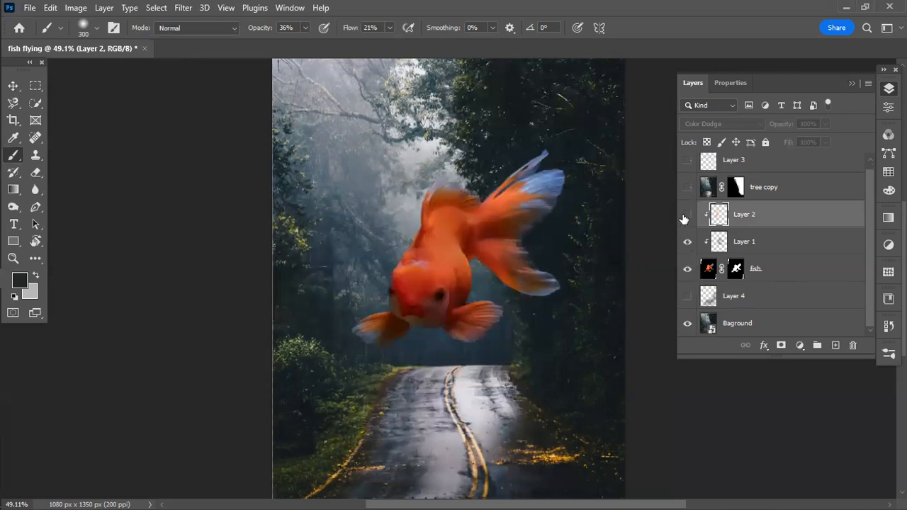
{"action": "left_click", "coordinate": [686, 215]}
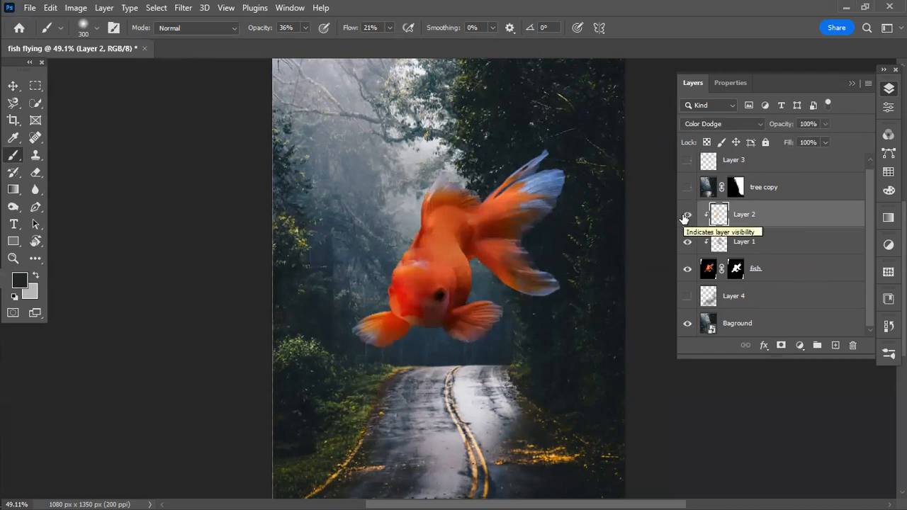
{"action": "left_click", "coordinate": [686, 216]}
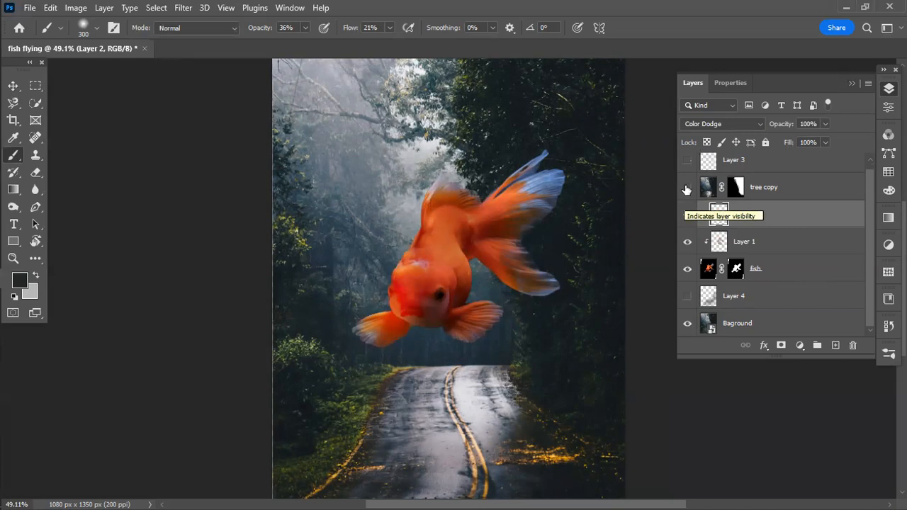
{"action": "left_click", "coordinate": [686, 188]}
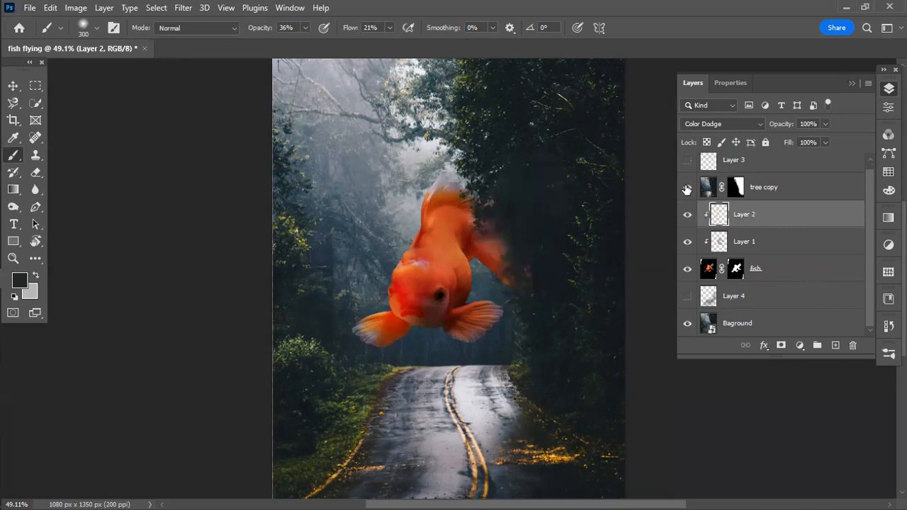
{"action": "left_click", "coordinate": [689, 164]}
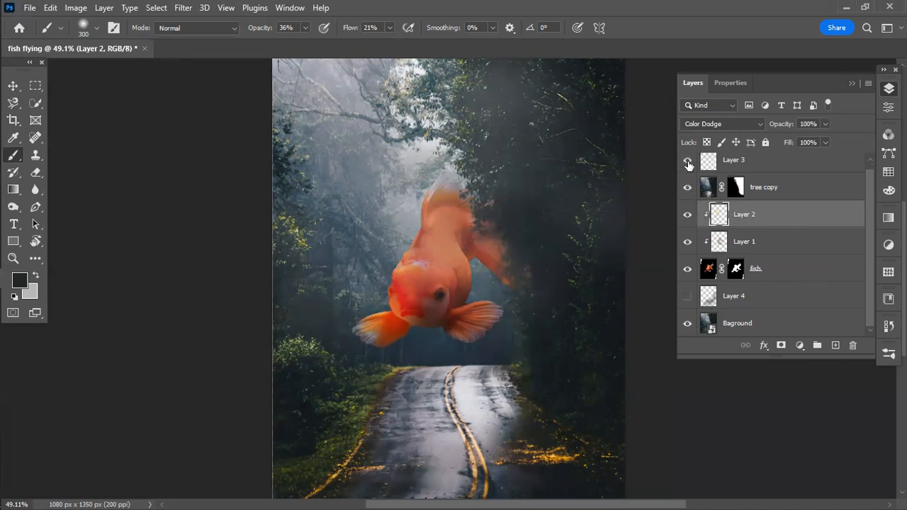
{"action": "left_click", "coordinate": [687, 298]}
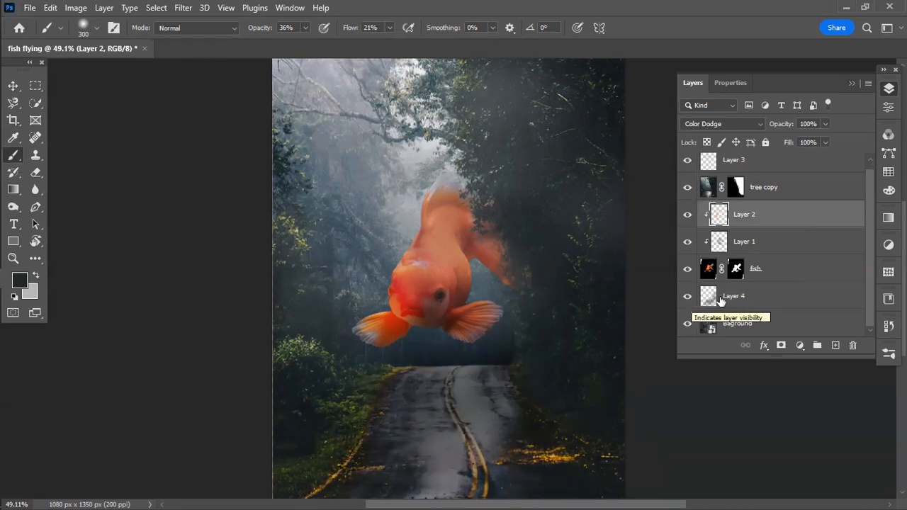
Paint over the bright yellow leaves at the road's right edge on Layer 4 to darken them
{"action": "left_click", "coordinate": [761, 308]}
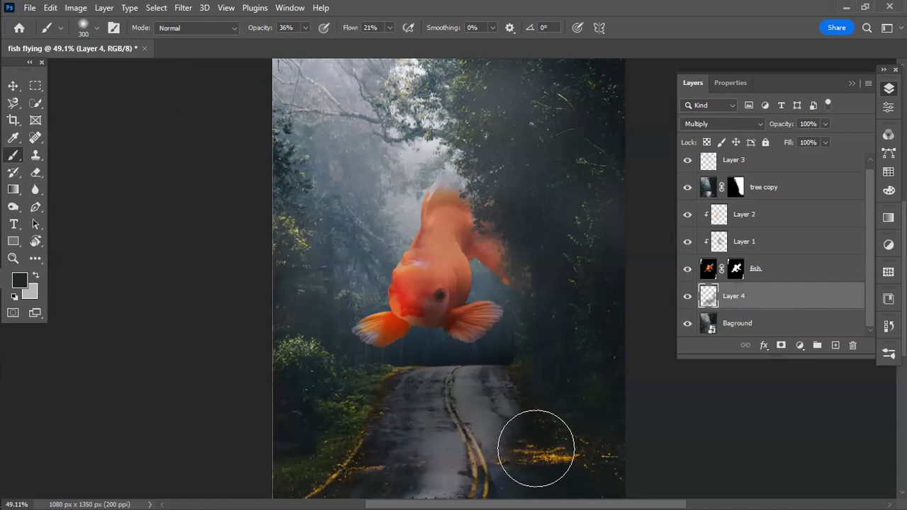
{"action": "mouse_move", "coordinate": [537, 449]}
{"action": "left_mouse_down"}
{"action": "mouse_move", "coordinate": [481, 469]}
{"action": "mouse_move", "coordinate": [501, 455]}
{"action": "mouse_move", "coordinate": [630, 459]}
{"action": "mouse_move", "coordinate": [567, 444]}
{"action": "mouse_move", "coordinate": [614, 469]}
{"action": "mouse_move", "coordinate": [520, 460]}
{"action": "mouse_move", "coordinate": [626, 462]}
{"action": "mouse_move", "coordinate": [434, 470]}
{"action": "mouse_move", "coordinate": [567, 452]}
{"action": "mouse_move", "coordinate": [396, 470]}
{"action": "mouse_move", "coordinate": [570, 455]}
{"action": "mouse_move", "coordinate": [515, 422]}
{"action": "mouse_move", "coordinate": [599, 460]}
{"action": "mouse_move", "coordinate": [563, 436]}
{"action": "mouse_move", "coordinate": [596, 469]}
{"action": "mouse_move", "coordinate": [375, 470]}
{"action": "mouse_move", "coordinate": [378, 450]}
{"action": "mouse_move", "coordinate": [310, 469]}
{"action": "mouse_move", "coordinate": [533, 470]}
{"action": "mouse_move", "coordinate": [504, 431]}
{"action": "left_mouse_up"}
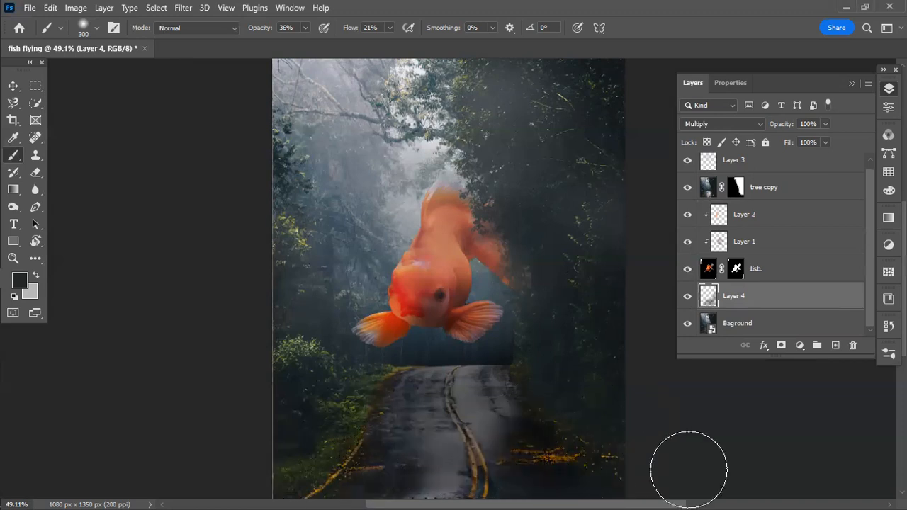
Stamp all visible layers into a new merged layer above Layer 3
{"action": "scroll", "coordinate": [784, 171], "scroll_direction": "up", "scroll_amount": 1}
{"action": "left_click", "coordinate": [786, 170]}
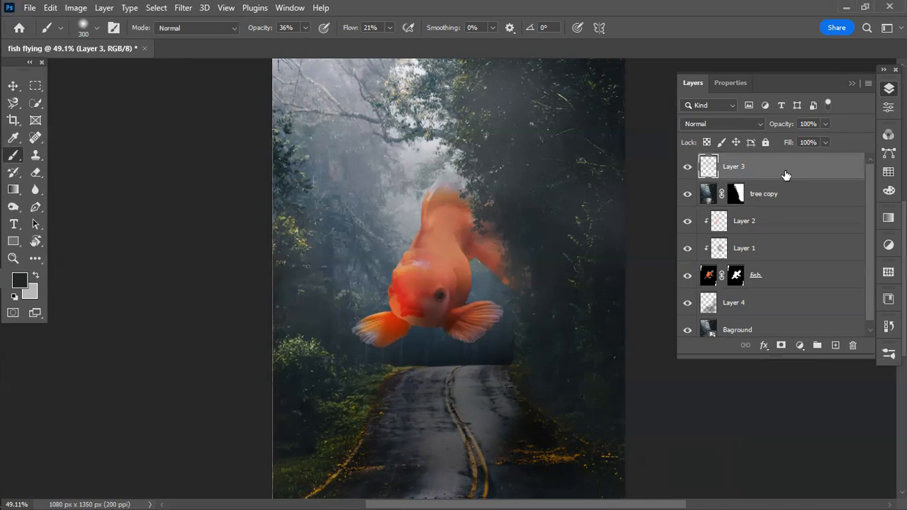
{"action": "key", "text": "ctrl+shift+alt+e"}
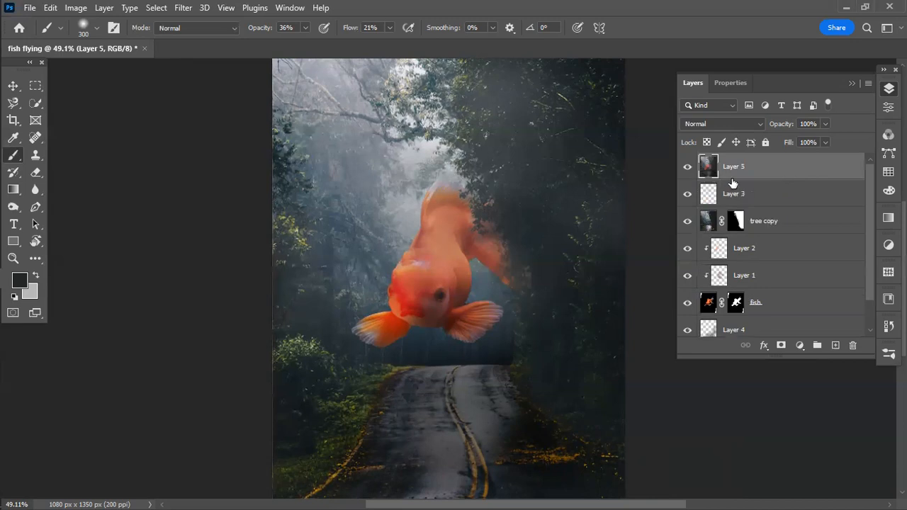
Hide every layer beneath the merged layer and toggle the merged layer's visibility to check it
{"action": "left_click", "coordinate": [689, 173]}
{"action": "left_click", "coordinate": [687, 172]}
{"action": "scroll", "coordinate": [691, 221], "scroll_direction": "down", "scroll_amount": 2}
{"action": "left_click_drag", "start_coordinate": [684, 281], "coordinate": [688, 297]}
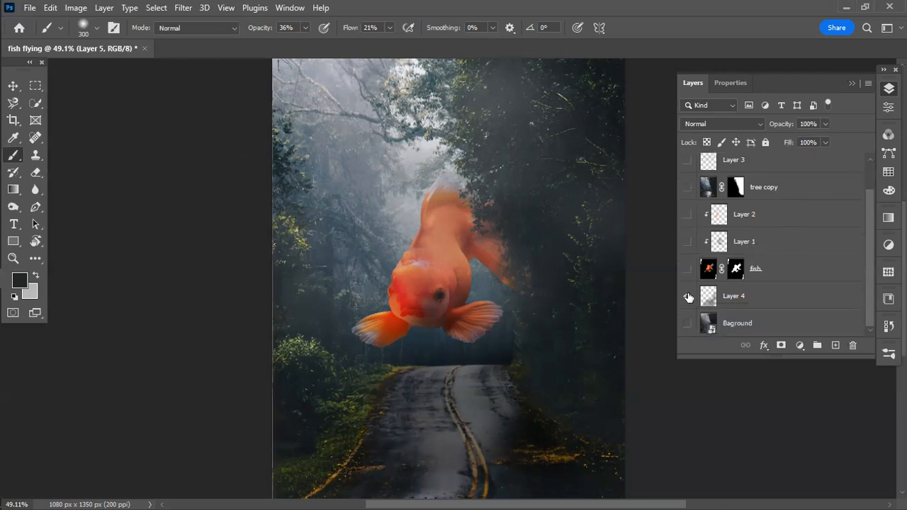
{"action": "scroll", "coordinate": [745, 232], "scroll_direction": "up", "scroll_amount": 2}
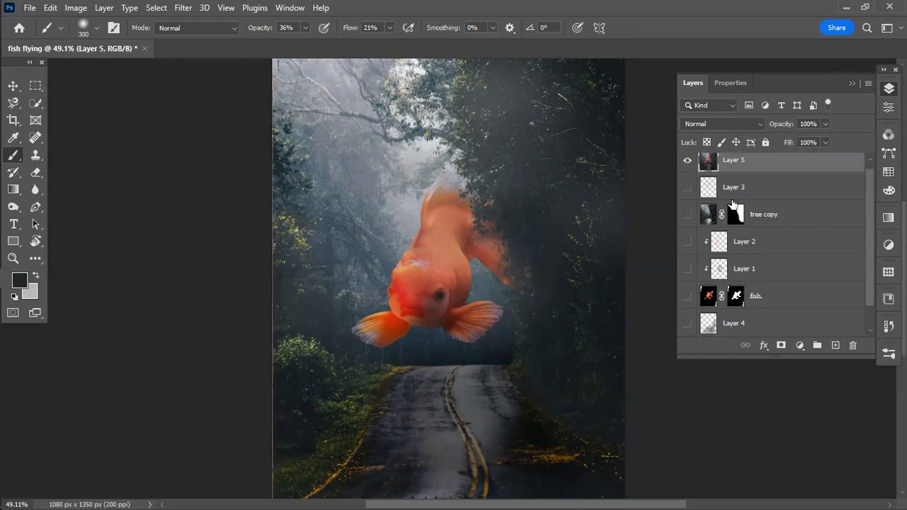
{"action": "left_click", "coordinate": [687, 167]}
{"action": "left_click", "coordinate": [687, 168]}
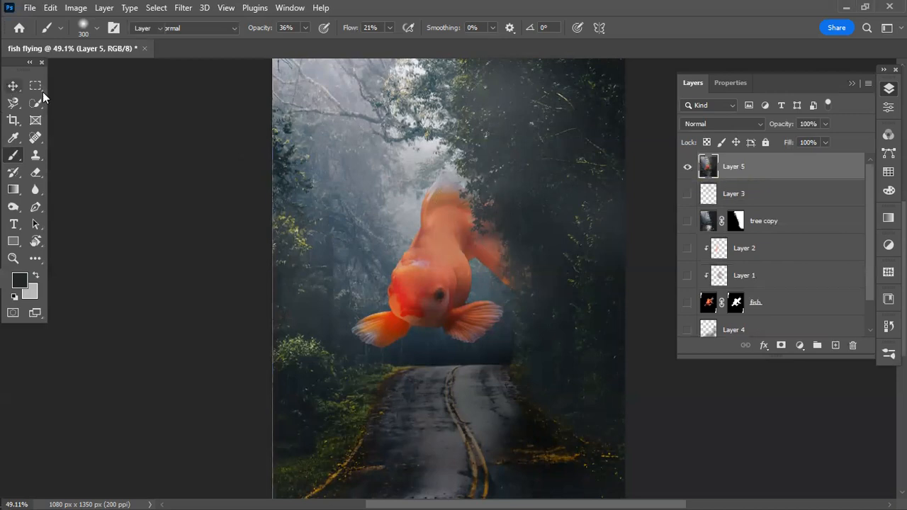
Stretch the merged layer slightly beyond the canvas's left edge with a transform
{"action": "left_click", "coordinate": [13, 86]}
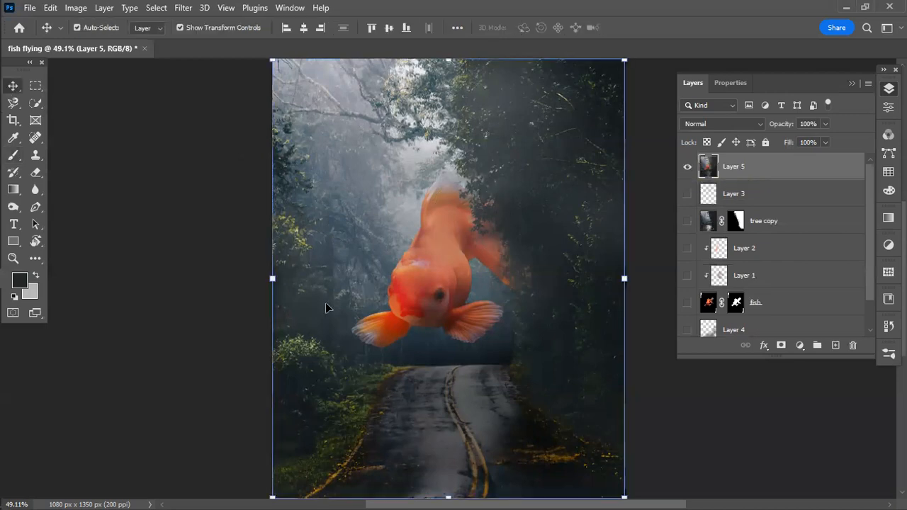
{"action": "left_click", "coordinate": [271, 278]}
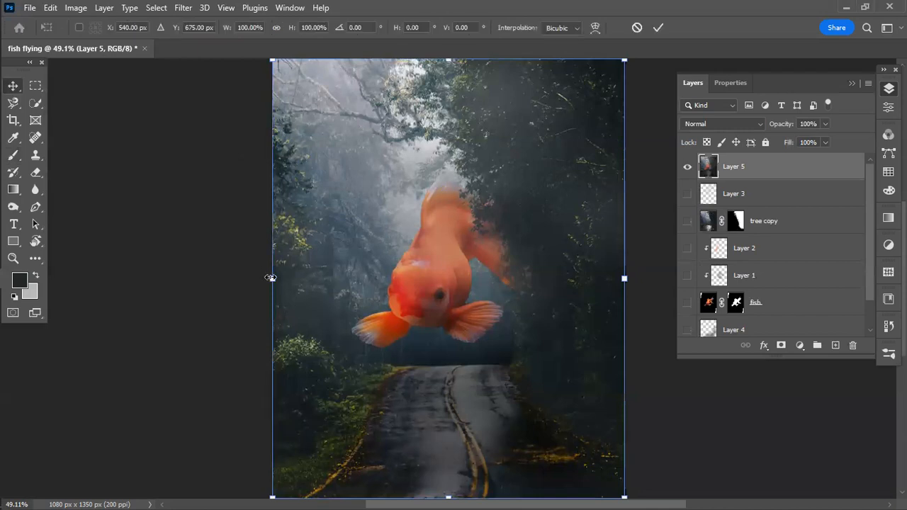
{"action": "left_click_drag", "start_coordinate": [269, 278], "coordinate": [266, 279]}
{"action": "left_click", "coordinate": [655, 30]}
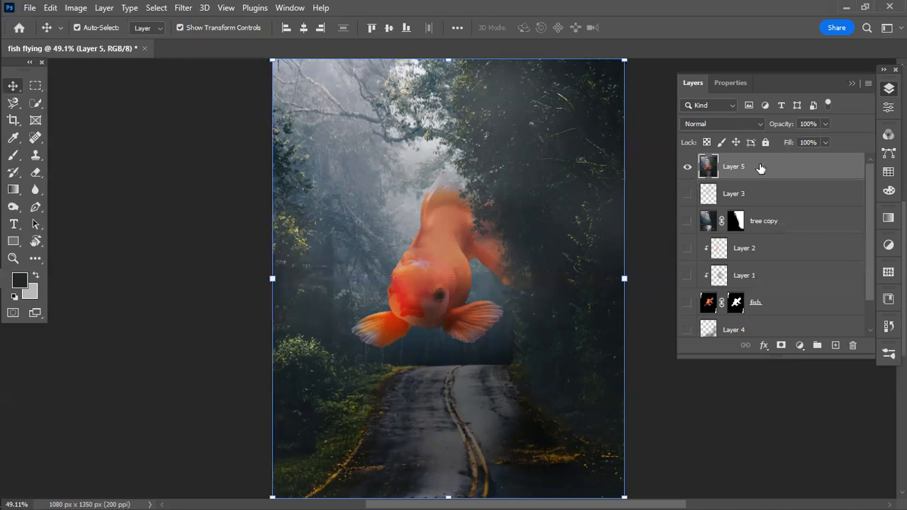
Delete the merged layer above Layer 3 and make all the layers beneath it visible again
{"action": "key", "text": "Delete"}
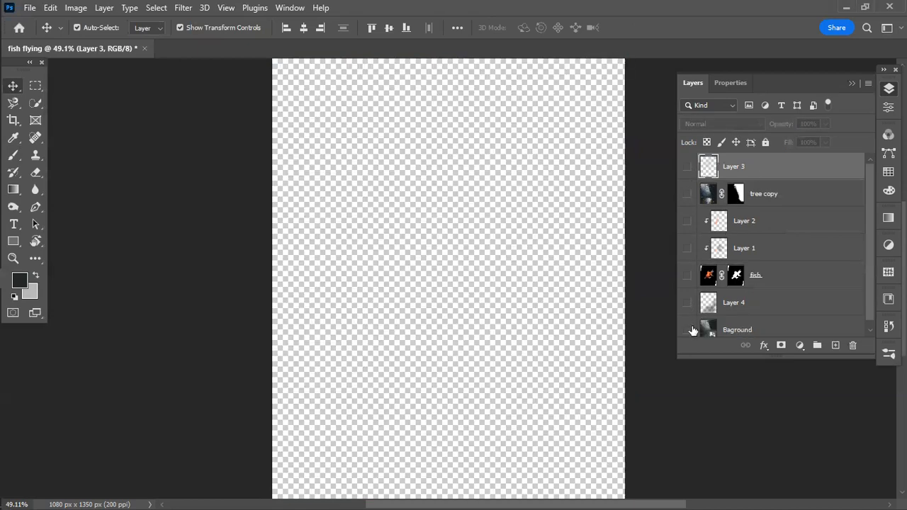
{"action": "left_click", "coordinate": [689, 166]}
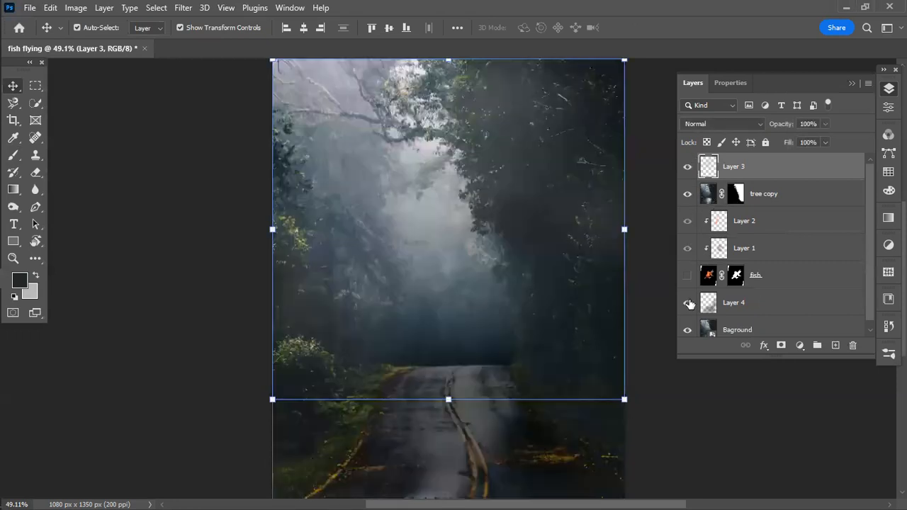
{"action": "left_click", "coordinate": [688, 275]}
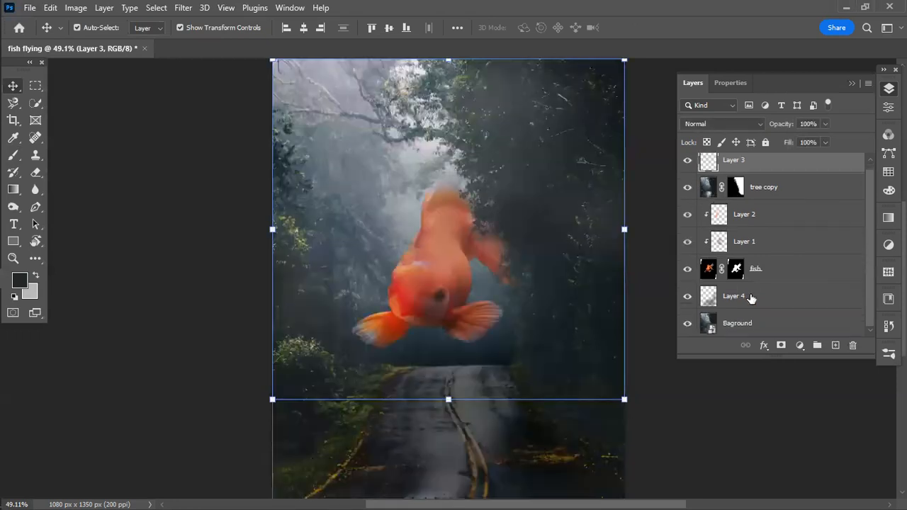
{"action": "left_click", "coordinate": [229, 225]}
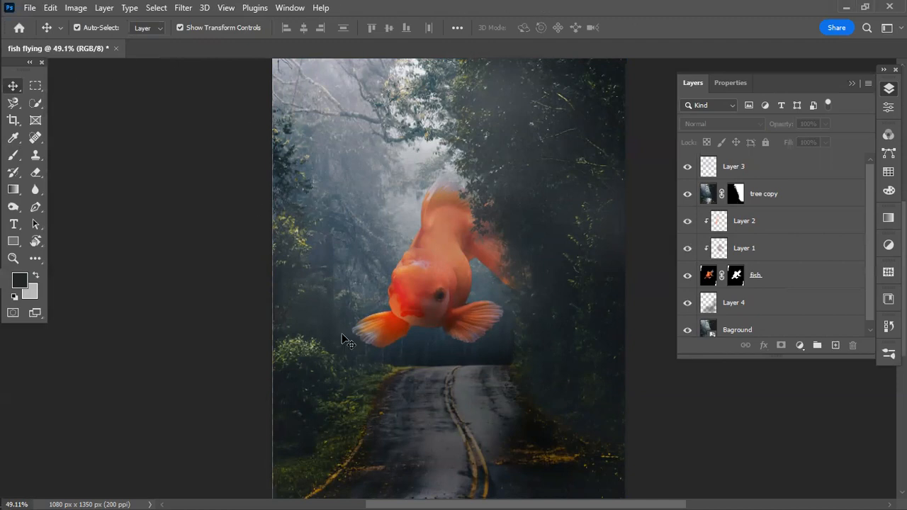
{"action": "left_click", "coordinate": [442, 291]}
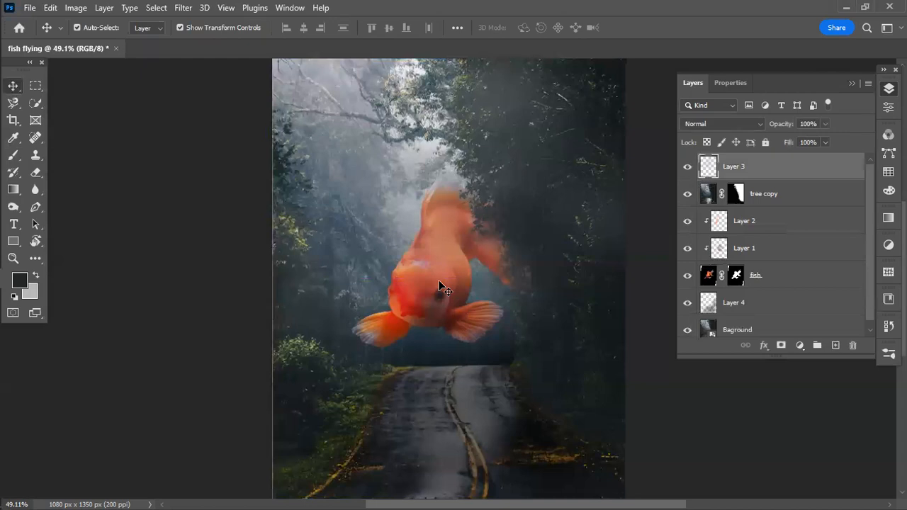
{"action": "left_click", "coordinate": [212, 246]}
{"action": "scroll", "coordinate": [775, 276], "scroll_direction": "down", "scroll_amount": 1}
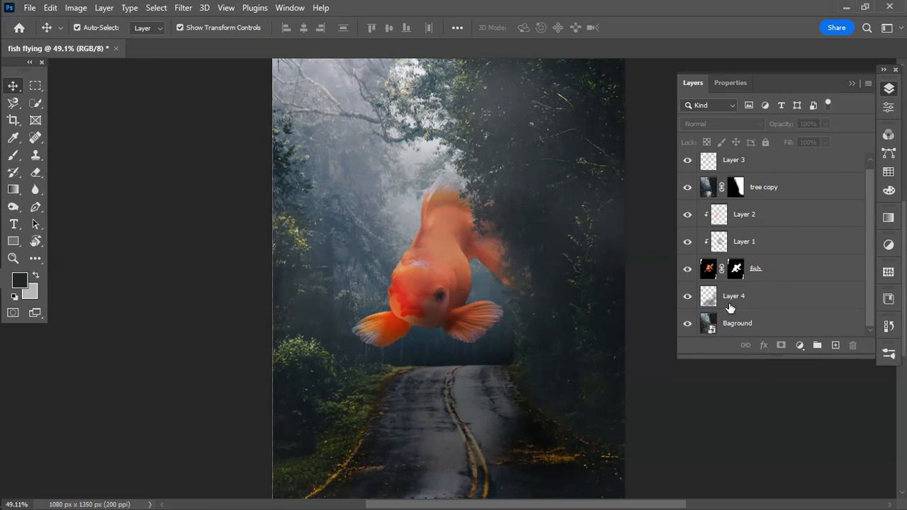
{"action": "left_click", "coordinate": [738, 325]}
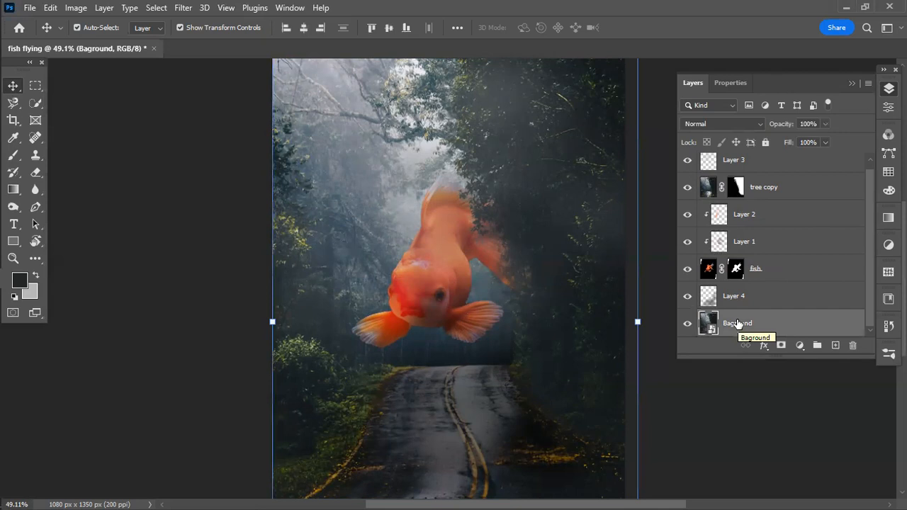
{"action": "left_click", "coordinate": [764, 190]}
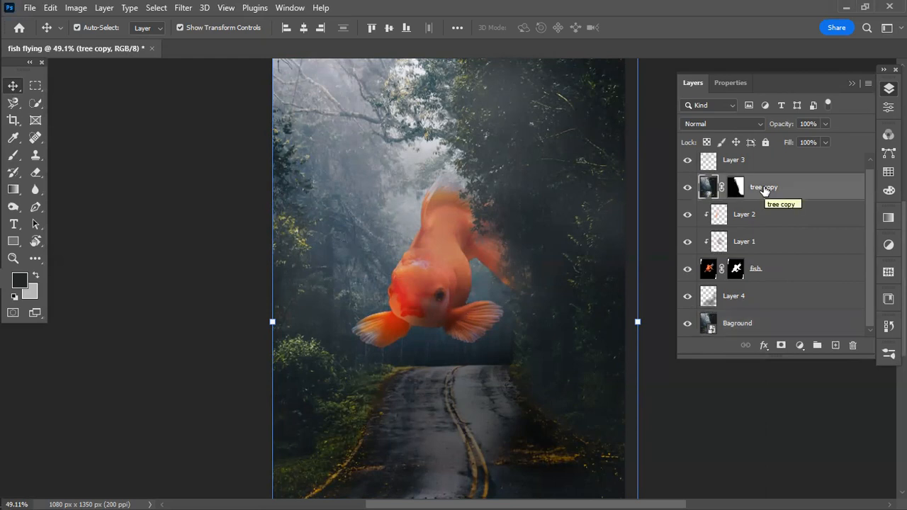
{"action": "left_click", "coordinate": [162, 248]}
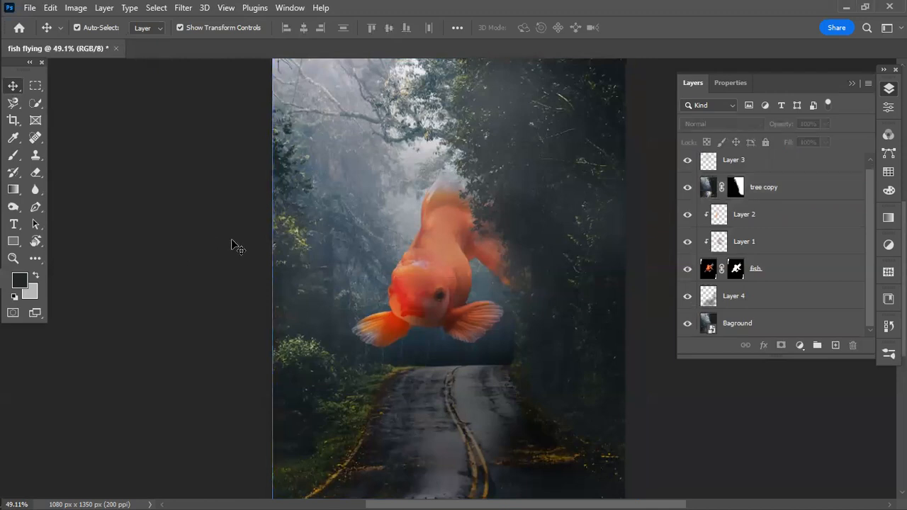
{"action": "left_click", "coordinate": [285, 249]}
{"action": "left_click", "coordinate": [205, 262]}
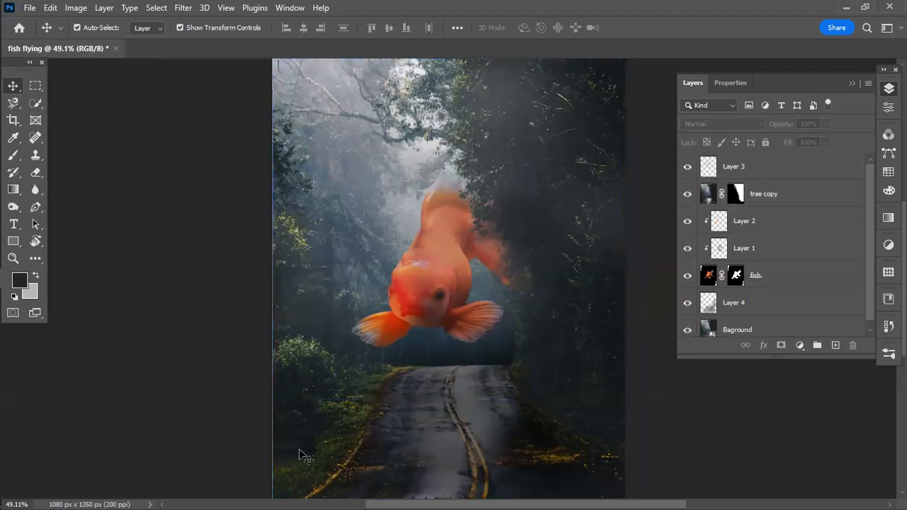
{"action": "left_click", "coordinate": [301, 462]}
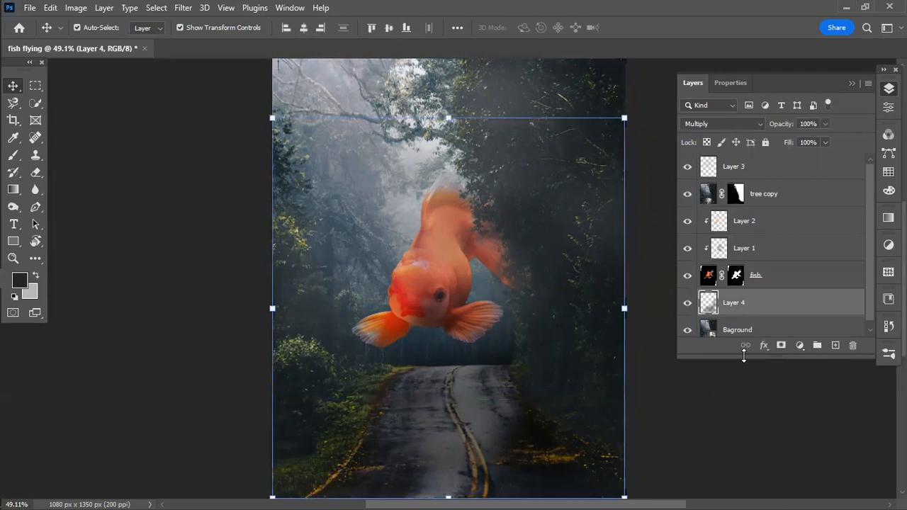
Stretch the Baground layer slightly beyond the canvas's left edge with a transform
{"action": "left_click", "coordinate": [746, 325]}
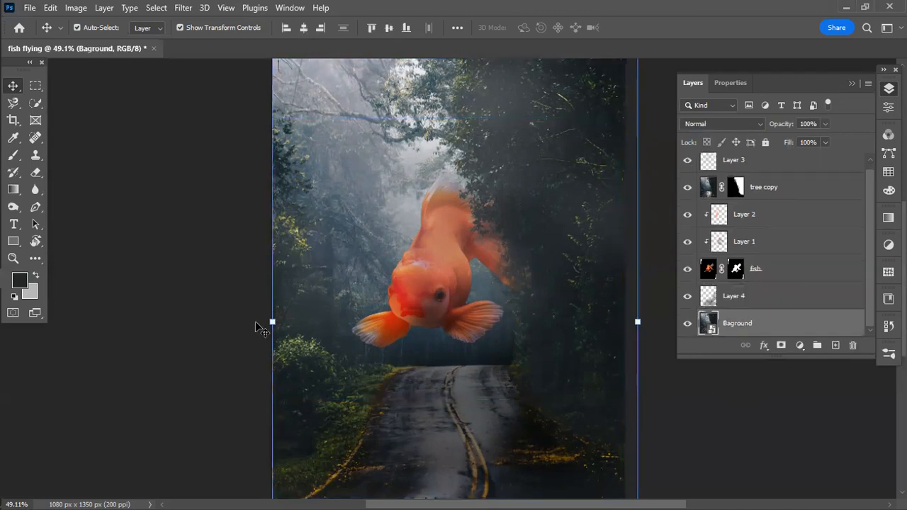
{"action": "left_click_drag", "start_coordinate": [272, 322], "coordinate": [265, 323]}
{"action": "left_click", "coordinate": [659, 29]}
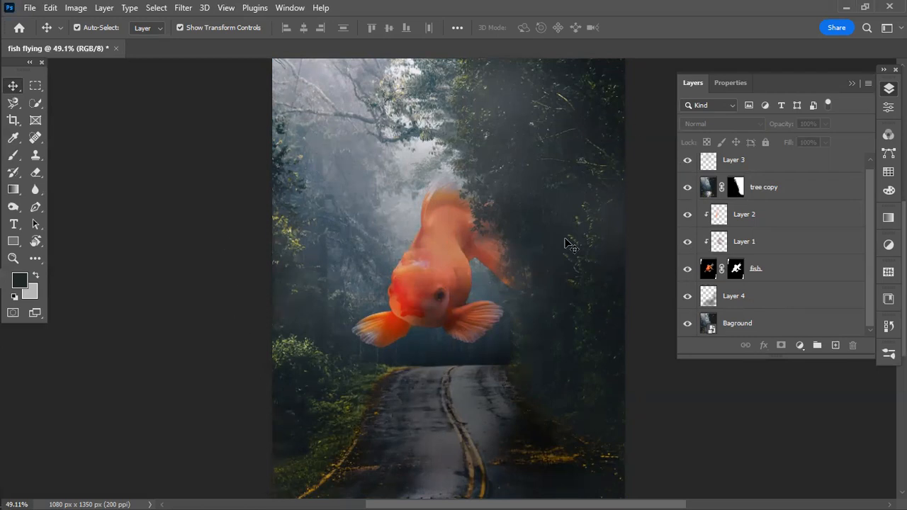
Stamp all visible layers into a new merged layer at the top of the stack, above Layer 3
{"action": "scroll", "coordinate": [790, 261], "scroll_direction": "up", "scroll_amount": 1}
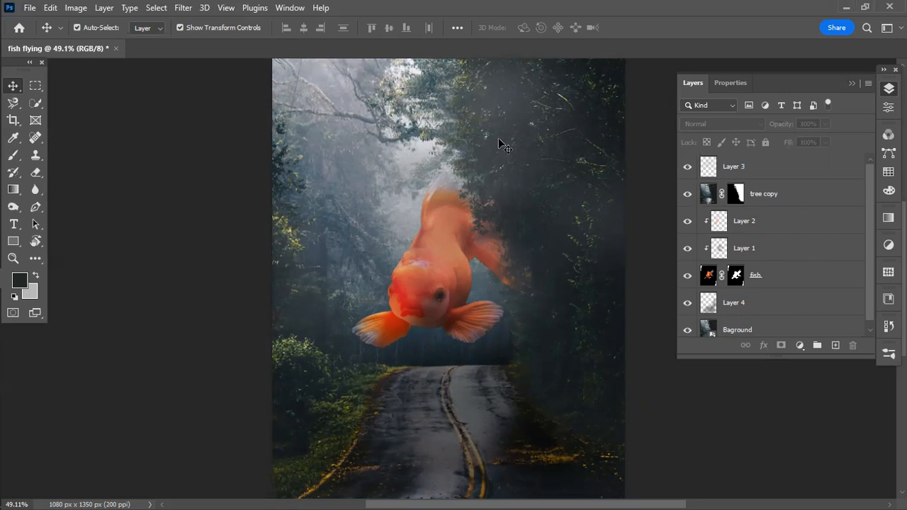
{"action": "left_click", "coordinate": [782, 170]}
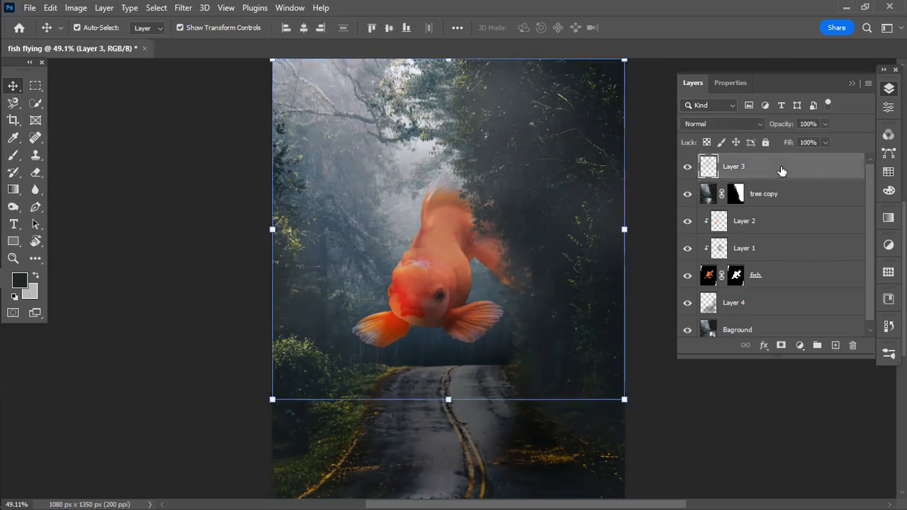
{"action": "left_click", "coordinate": [757, 444]}
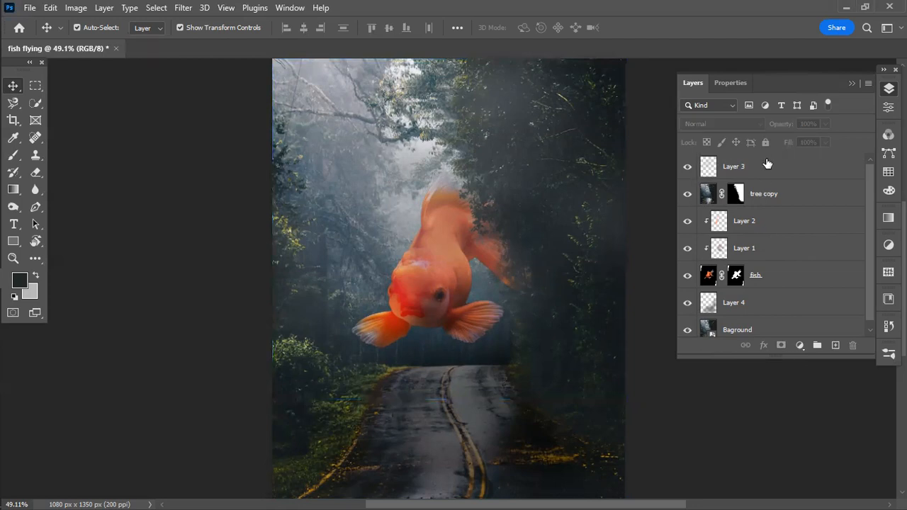
{"action": "left_click", "coordinate": [767, 164]}
{"action": "key", "text": "ctrl"}
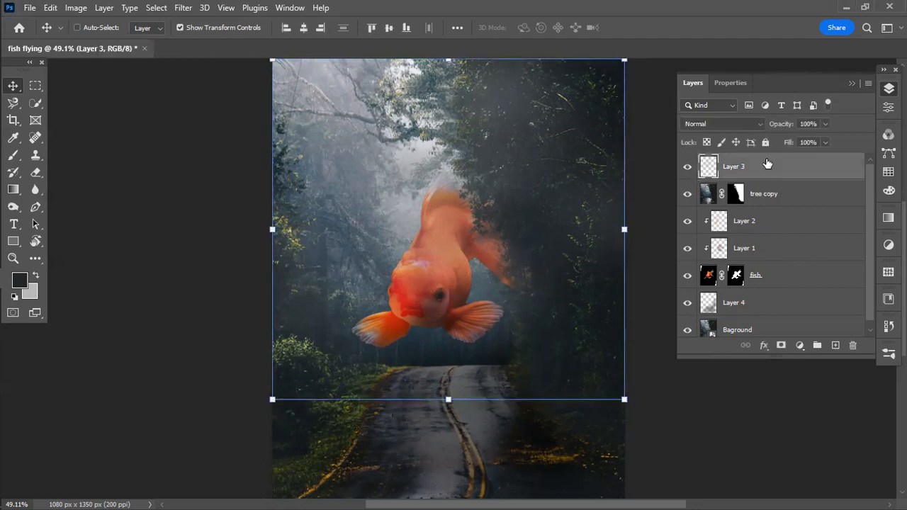
{"action": "key", "text": "ctrl"}
{"action": "key", "text": "ctrl"}
{"action": "left_click", "coordinate": [737, 427]}
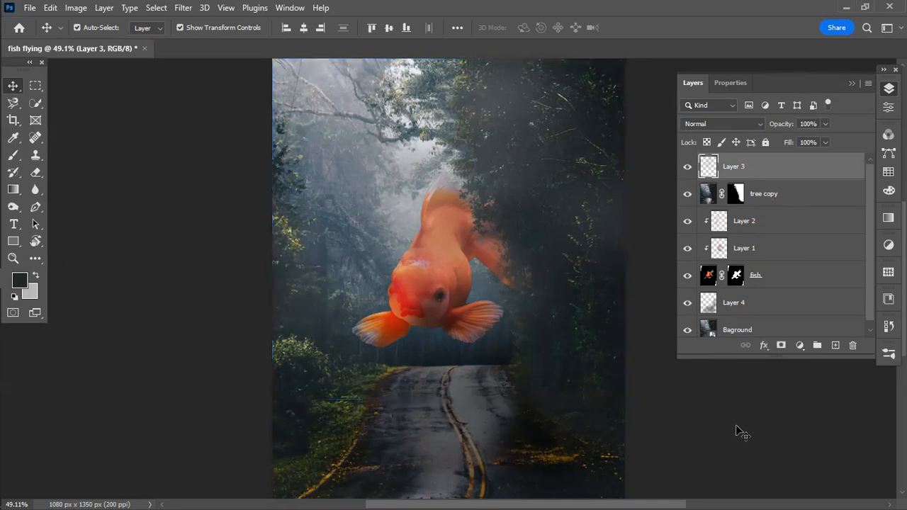
{"action": "scroll", "coordinate": [779, 178], "scroll_direction": "down", "scroll_amount": 1}
{"action": "left_click", "coordinate": [772, 170], "text": "ctrl"}
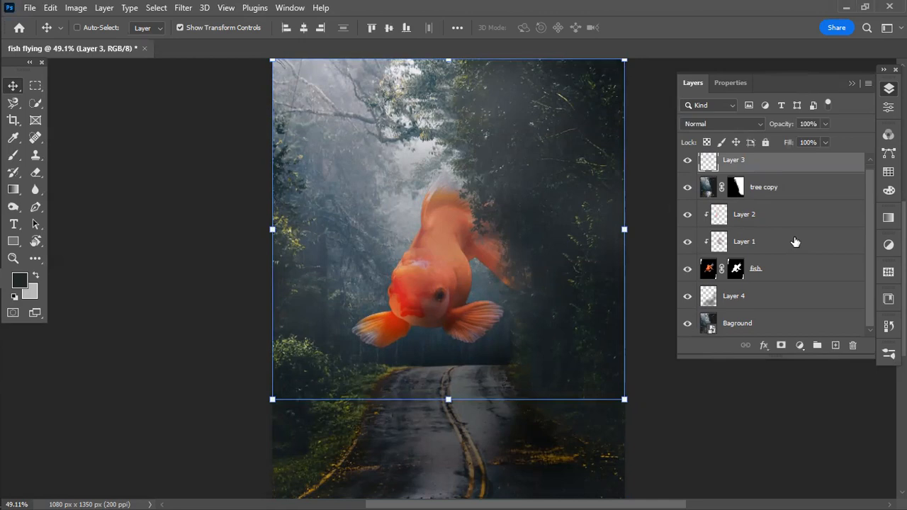
{"action": "key", "text": "ctrl+shift+alt+e"}
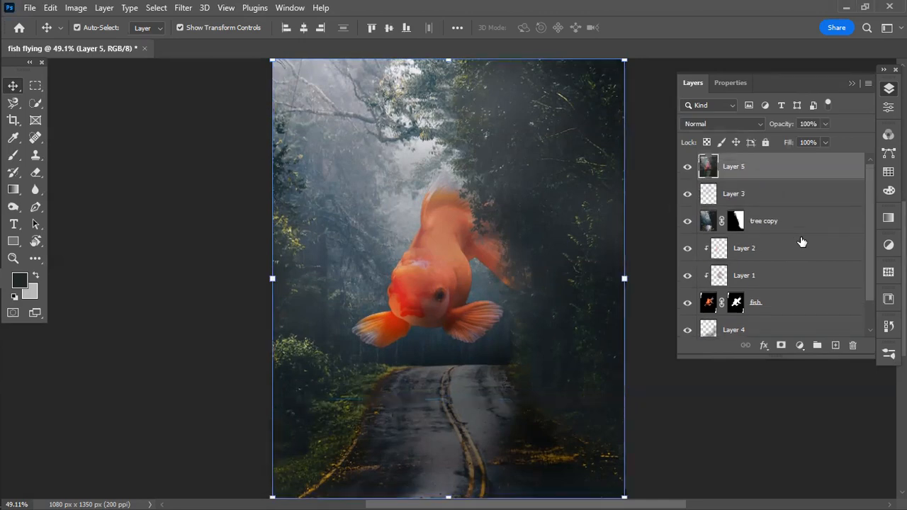
Try automatic correction on a new Brightness/Contrast adjustment layer above Layer 5, and undo it
{"action": "left_click", "coordinate": [800, 345]}
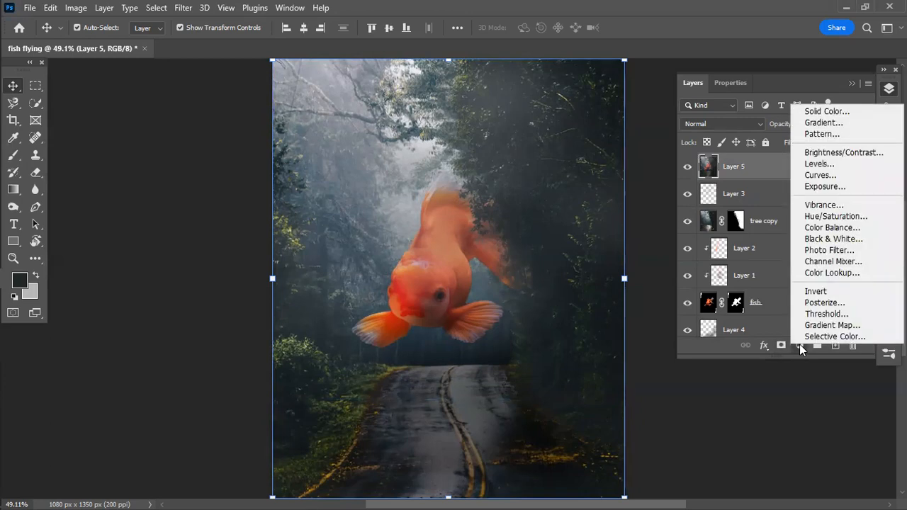
{"action": "left_click", "coordinate": [835, 160]}
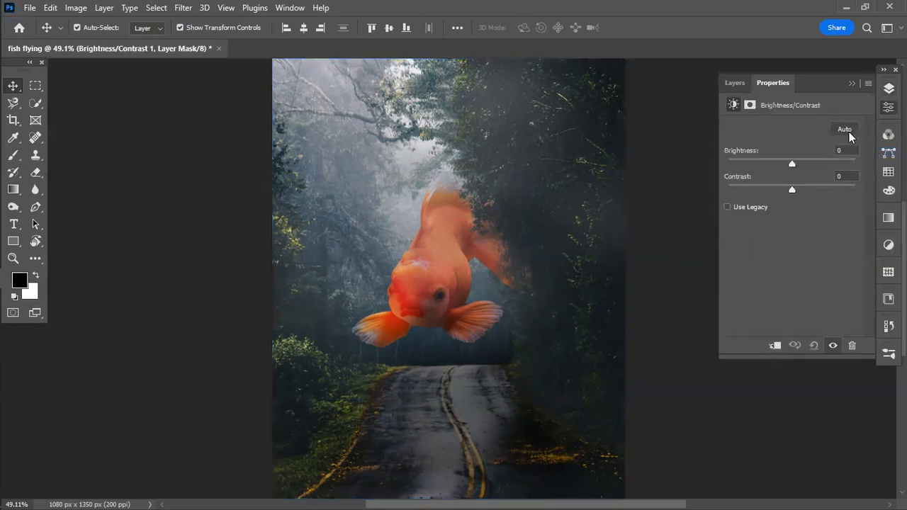
{"action": "left_click", "coordinate": [845, 130]}
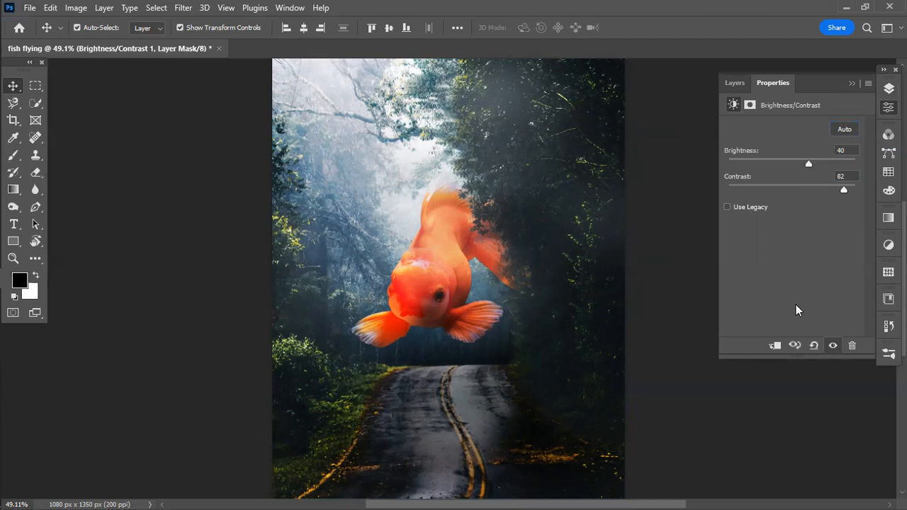
{"action": "key", "text": "ctrl"}
{"action": "key", "text": "ctrl+z"}
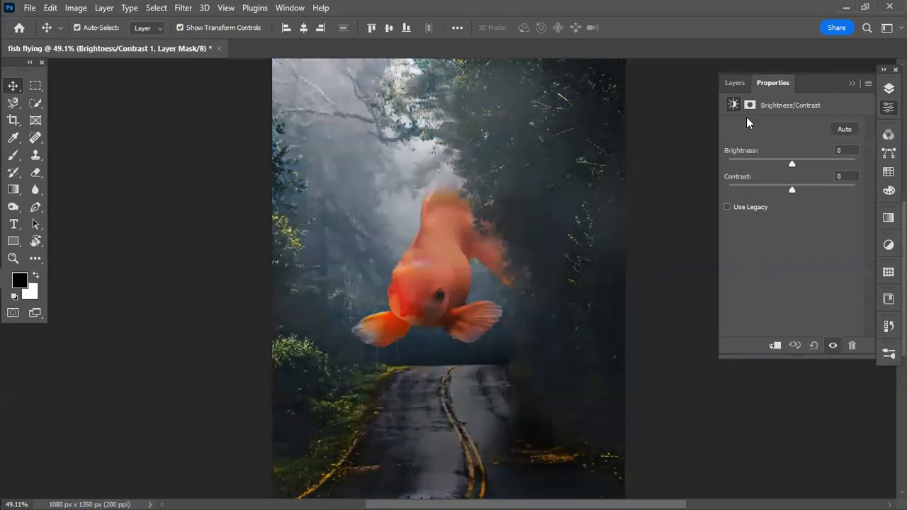
Delete the Brightness/Contrast adjustment layer together with its mask
{"action": "left_click", "coordinate": [735, 83]}
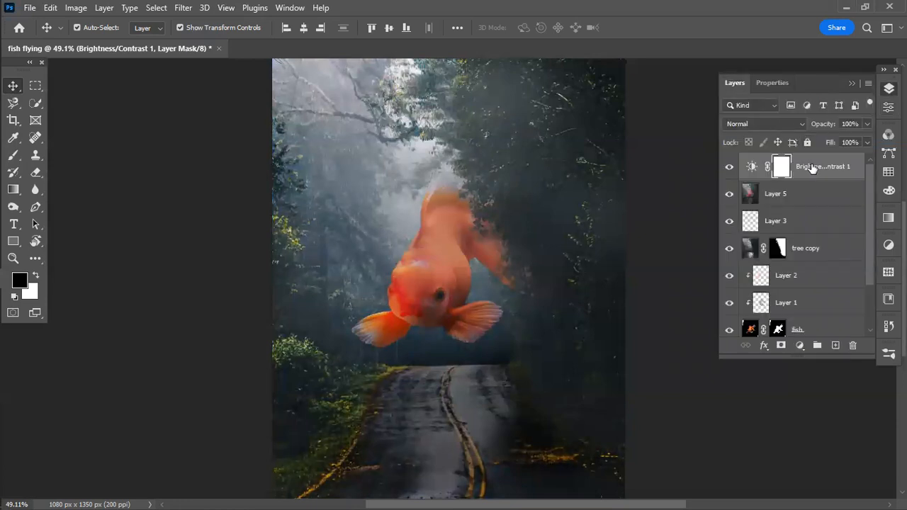
{"action": "key", "text": "Delete"}
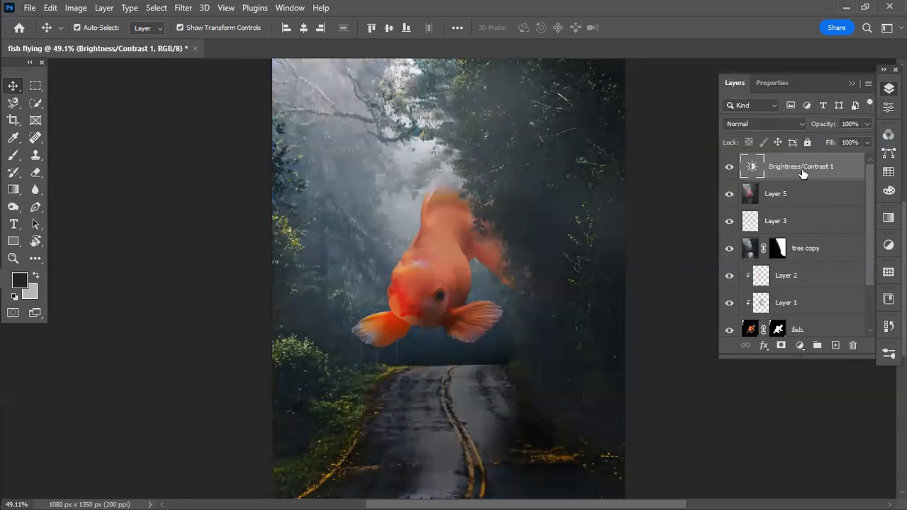
{"action": "key", "text": "Delete"}
Try a Levels adjustment layer with automatic correction above Layer 5, and delete it
{"action": "left_click", "coordinate": [800, 345]}
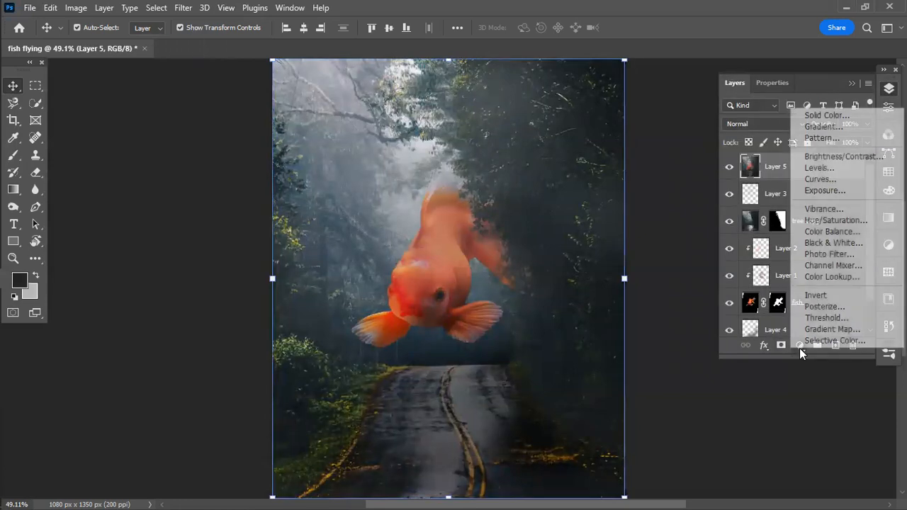
{"action": "left_click", "coordinate": [832, 172]}
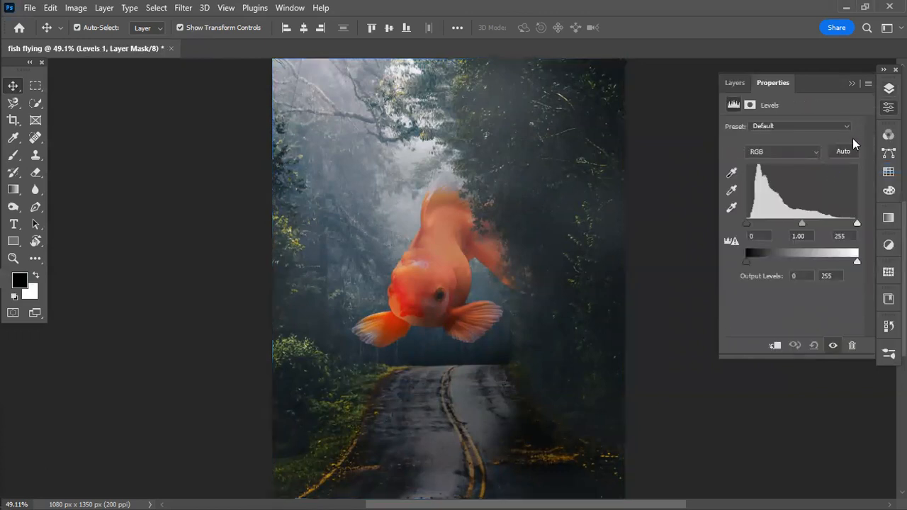
{"action": "left_click", "coordinate": [843, 152]}
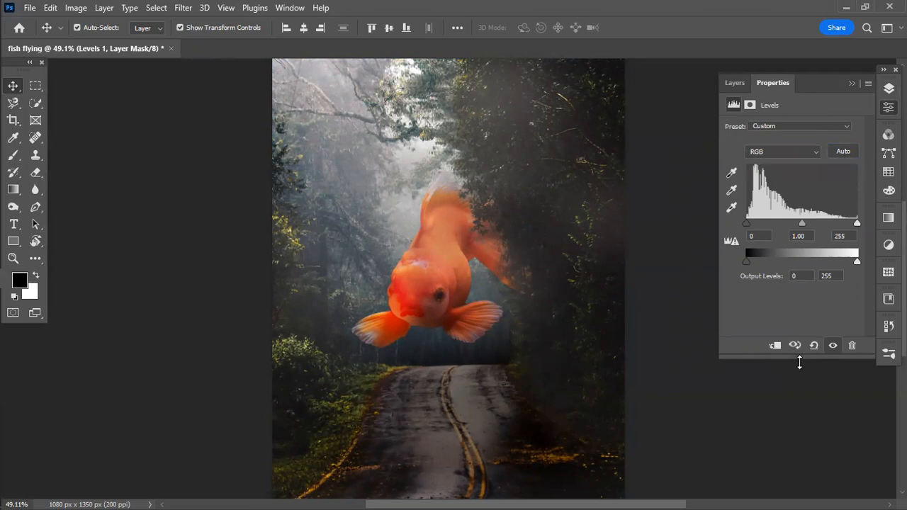
{"action": "left_click", "coordinate": [852, 346]}
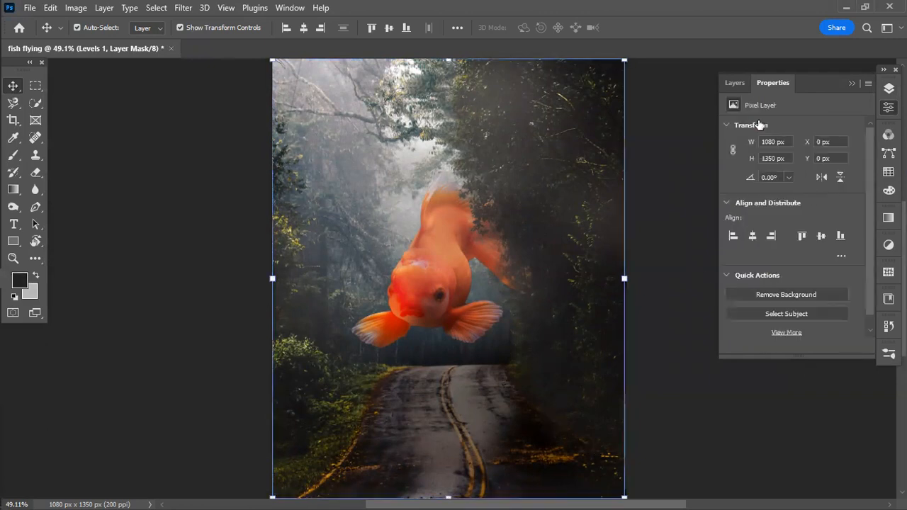
{"action": "left_click", "coordinate": [735, 82]}
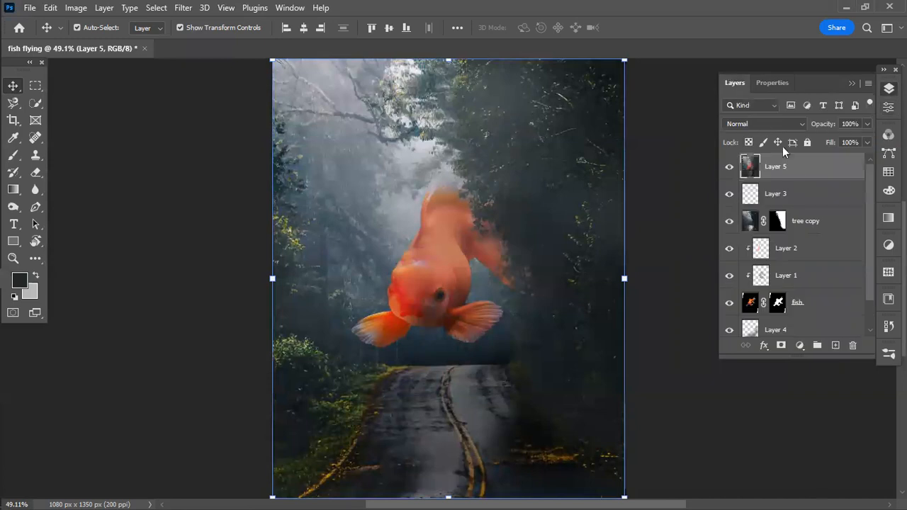
Add a Color Balance adjustment layer above Layer 5 and adjust the colour sliders for the midtones
{"action": "left_click", "coordinate": [801, 345]}
{"action": "left_click", "coordinate": [832, 234]}
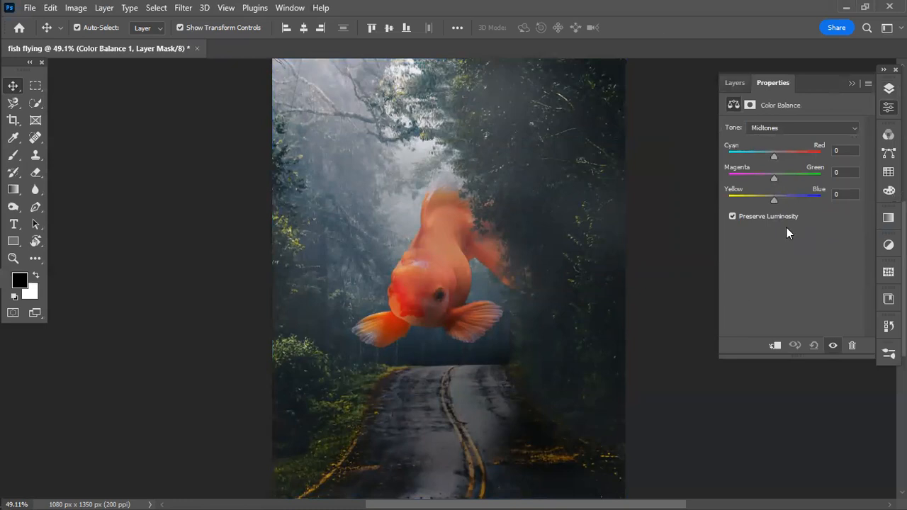
{"action": "left_click", "coordinate": [782, 129]}
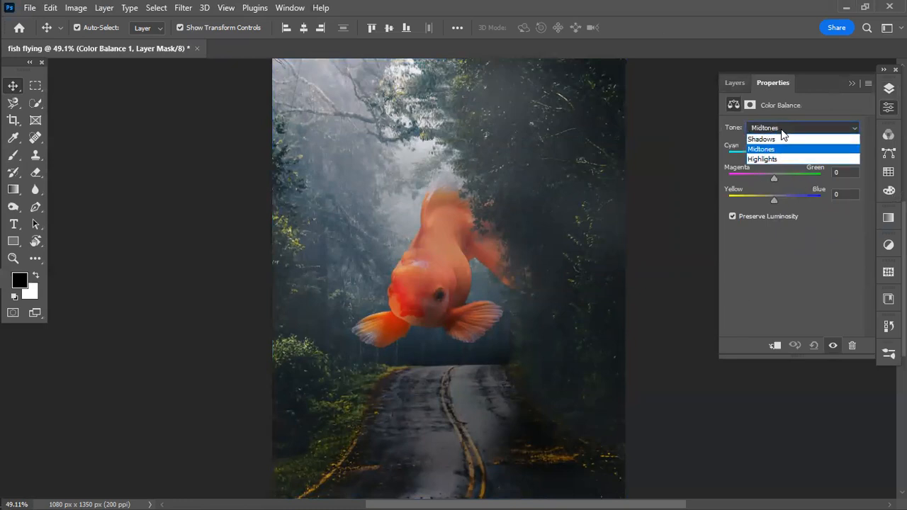
{"action": "left_click", "coordinate": [782, 130]}
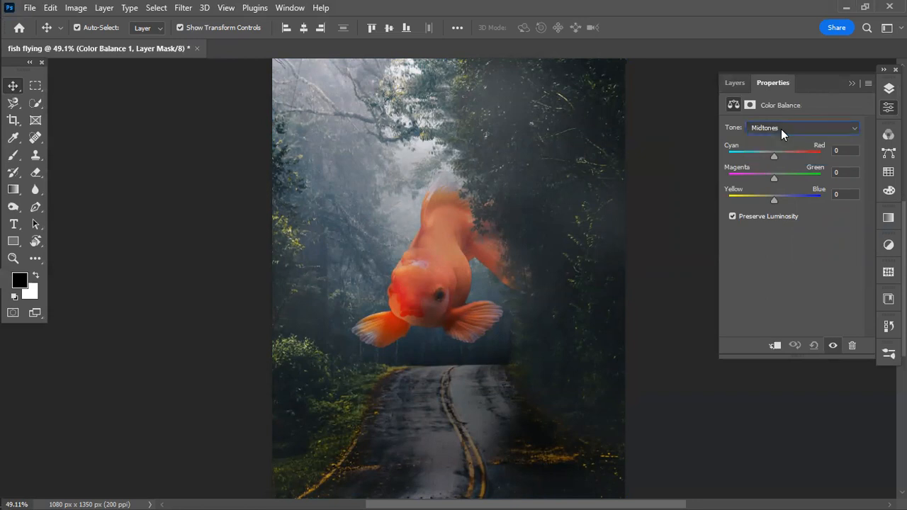
{"action": "left_click_drag", "start_coordinate": [774, 155], "coordinate": [769, 199]}
{"action": "left_click", "coordinate": [776, 157]}
Toggle the Color Balance layer's visibility to compare the image with and without the adjustment
{"action": "left_click", "coordinate": [734, 83]}
{"action": "left_click", "coordinate": [731, 167]}
{"action": "left_click", "coordinate": [732, 168]}
{"action": "left_click", "coordinate": [732, 168]}
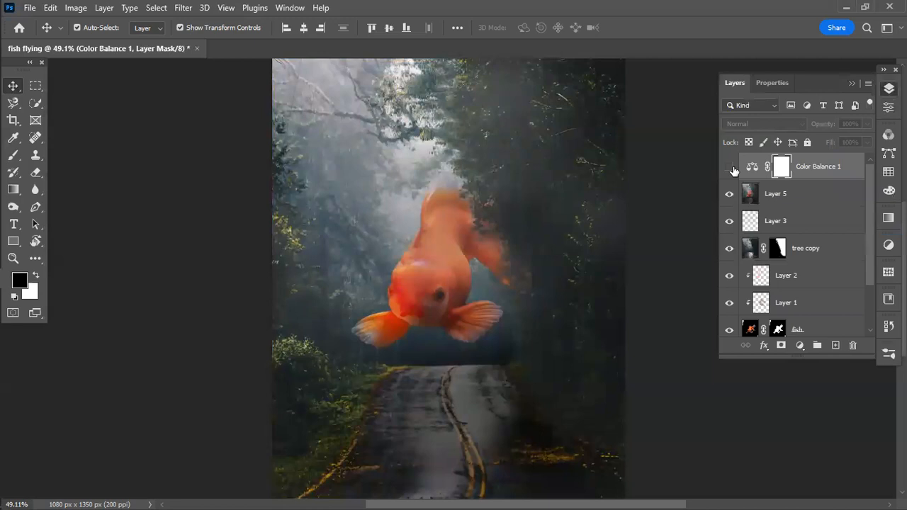
Turn the visibility of the Color Balance 1 layer back on
{"action": "left_click", "coordinate": [659, 234]}
{"action": "left_click", "coordinate": [729, 169]}
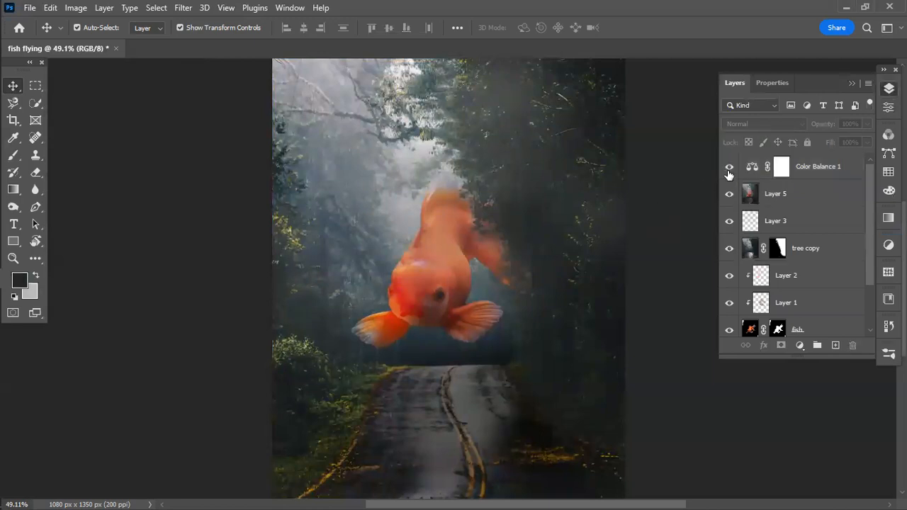
{"action": "left_click", "coordinate": [800, 346]}
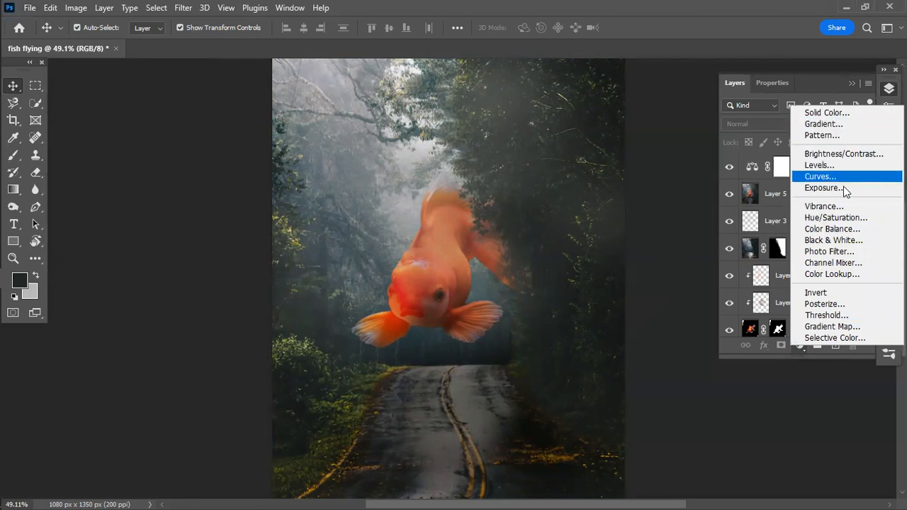
{"action": "left_click", "coordinate": [677, 162]}
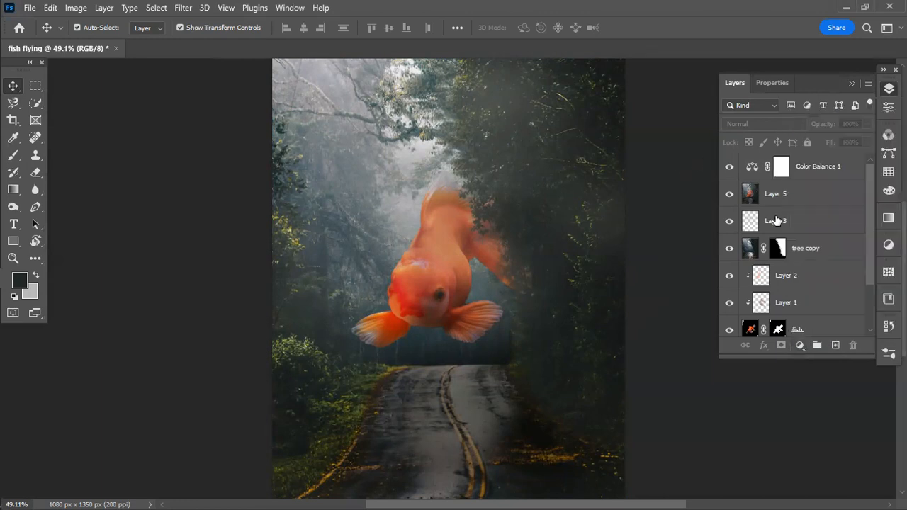
{"action": "scroll", "coordinate": [777, 221], "scroll_direction": "down", "scroll_amount": 1}
{"action": "scroll", "coordinate": [782, 203], "scroll_direction": "up", "scroll_amount": 1}
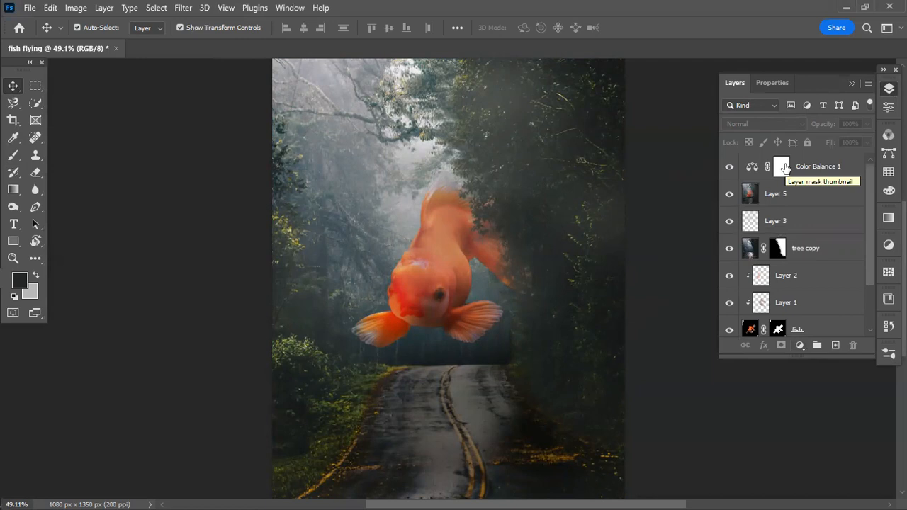
{"action": "left_click", "coordinate": [782, 169]}
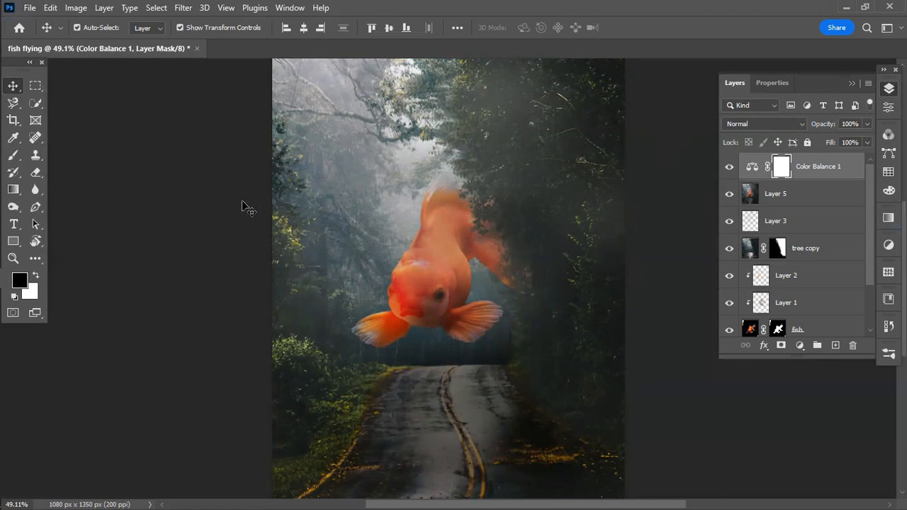
Export the composite with Save for Web as a JPEG at quality 100, named fish-flying, in the Downloads folder
{"action": "left_click", "coordinate": [30, 8]}
{"action": "mouse_move", "coordinate": [113, 216]}
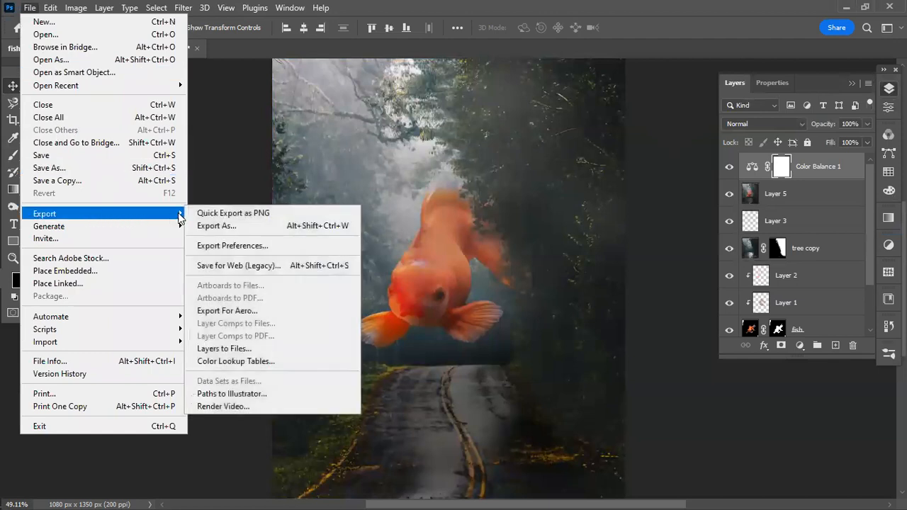
{"action": "left_click", "coordinate": [234, 263]}
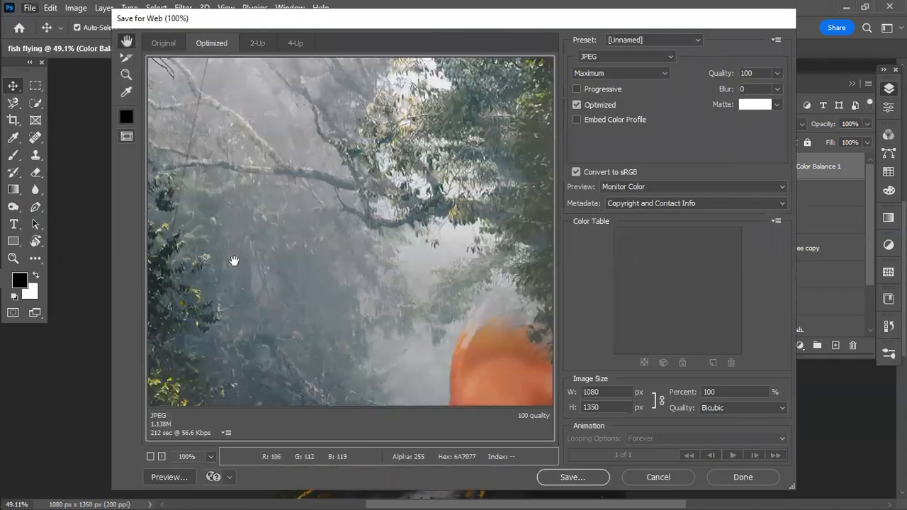
{"action": "left_click", "coordinate": [573, 478]}
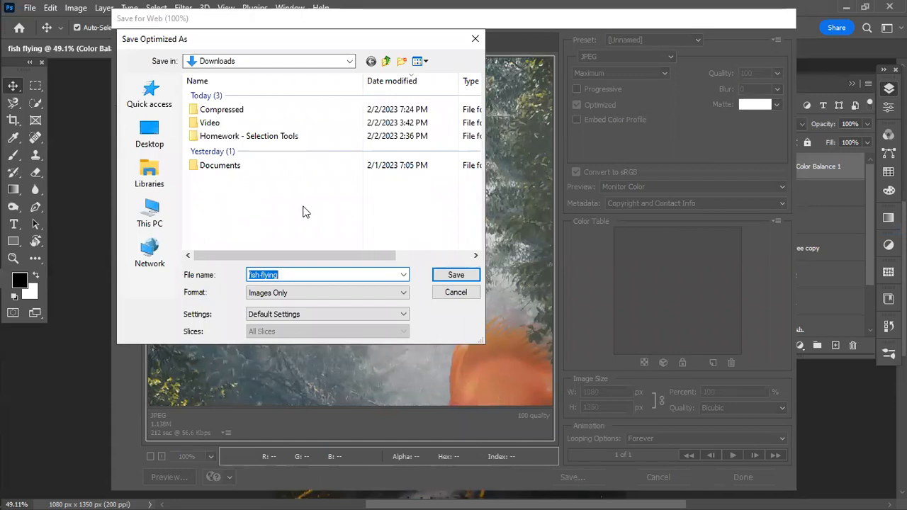
{"action": "left_click", "coordinate": [472, 276]}
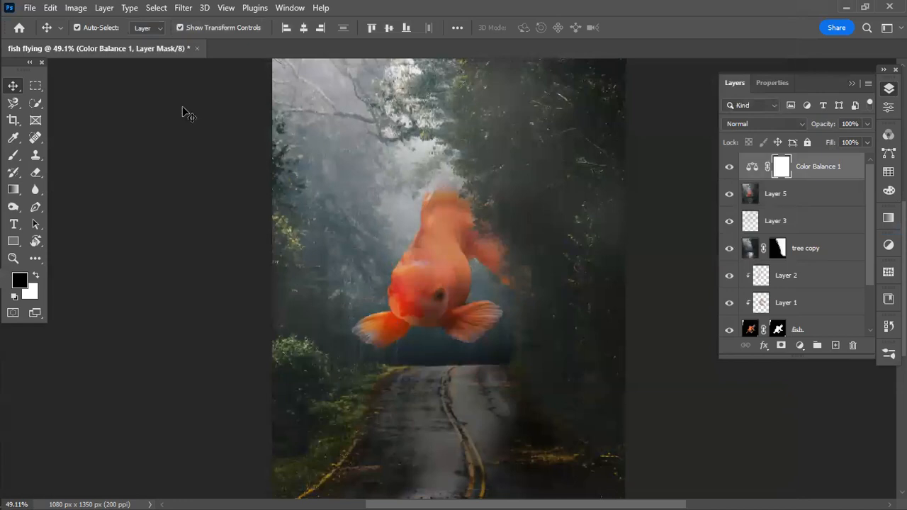
Open the exported fish-flying.jpg from Downloads, inspect it fitted to the window, and close it
{"action": "left_click", "coordinate": [30, 9]}
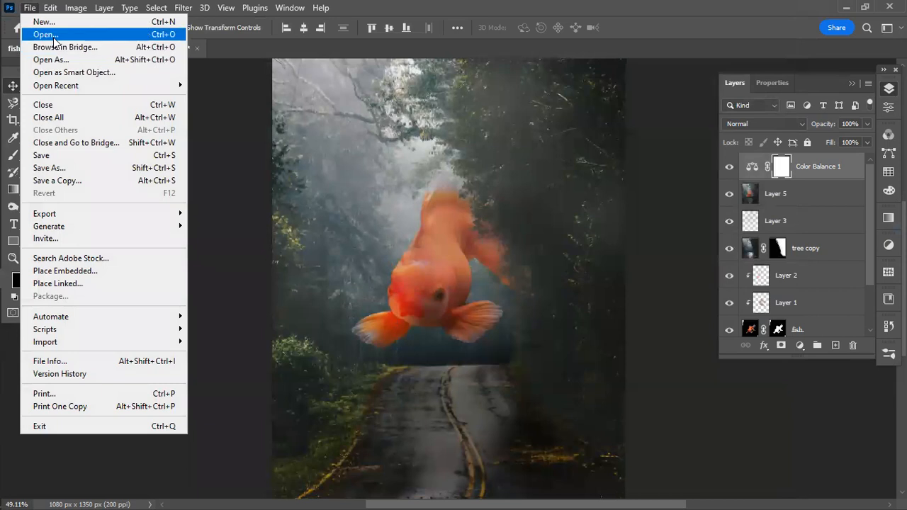
{"action": "left_click", "coordinate": [53, 39]}
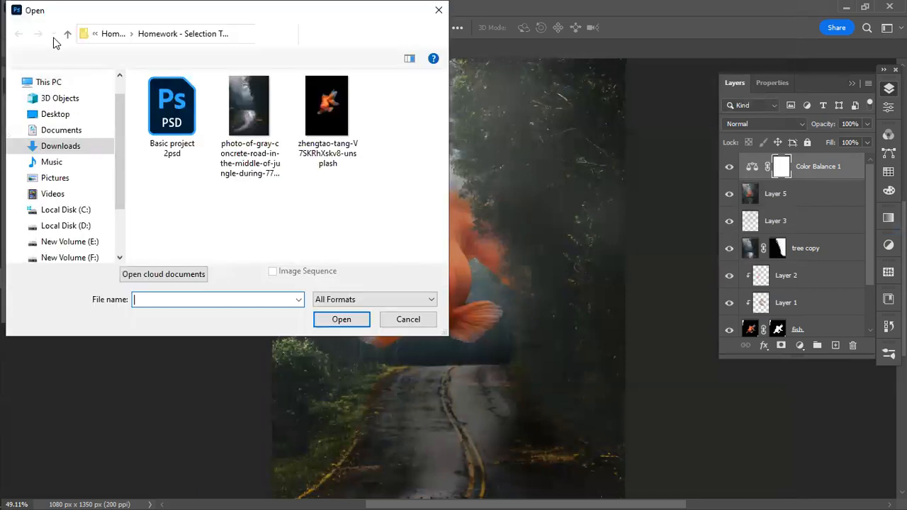
{"action": "left_click", "coordinate": [62, 146]}
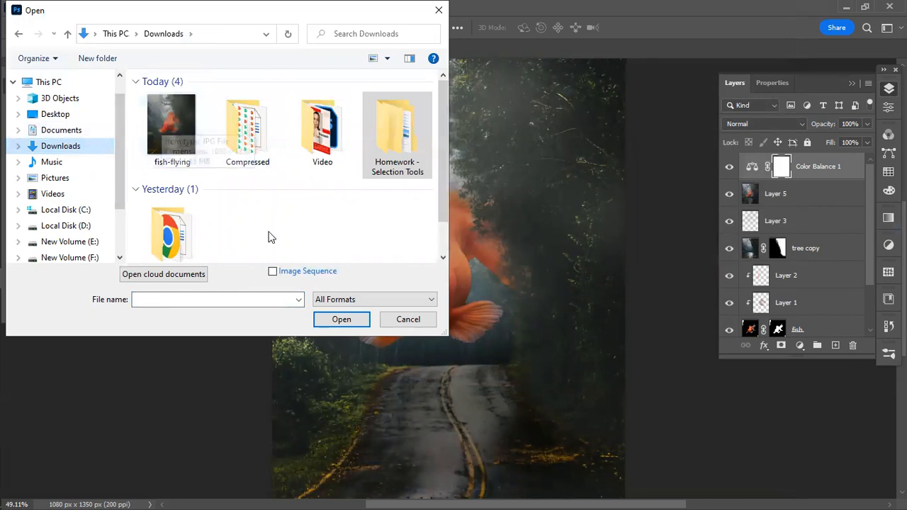
{"action": "left_click", "coordinate": [164, 126]}
{"action": "left_click", "coordinate": [341, 319]}
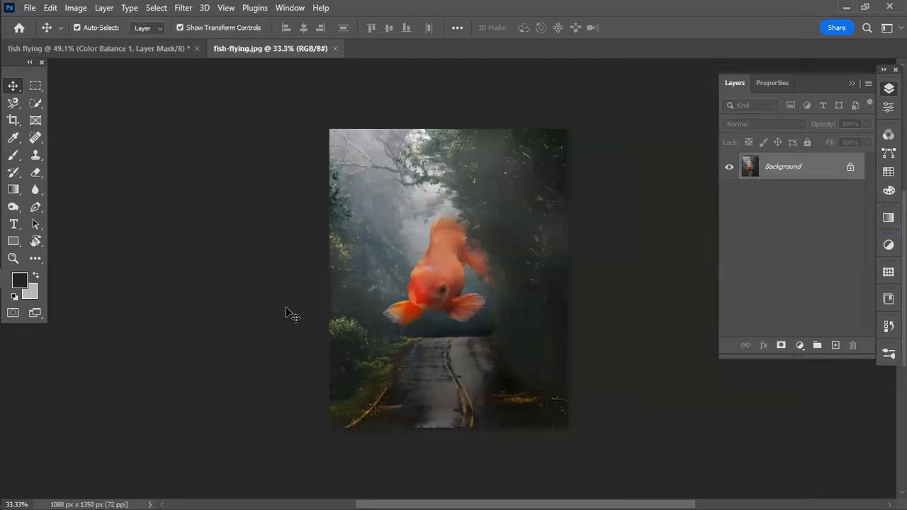
{"action": "key", "text": "ctrl+0"}
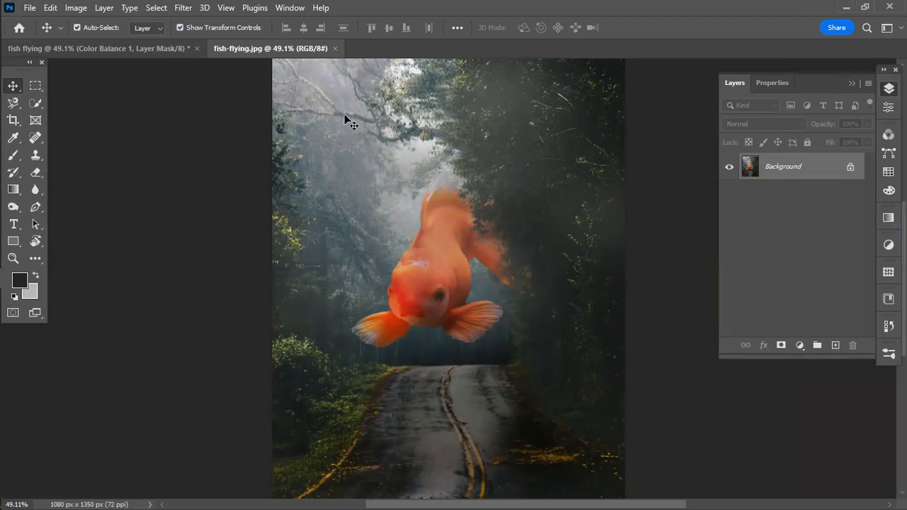
{"action": "left_click", "coordinate": [335, 48]}
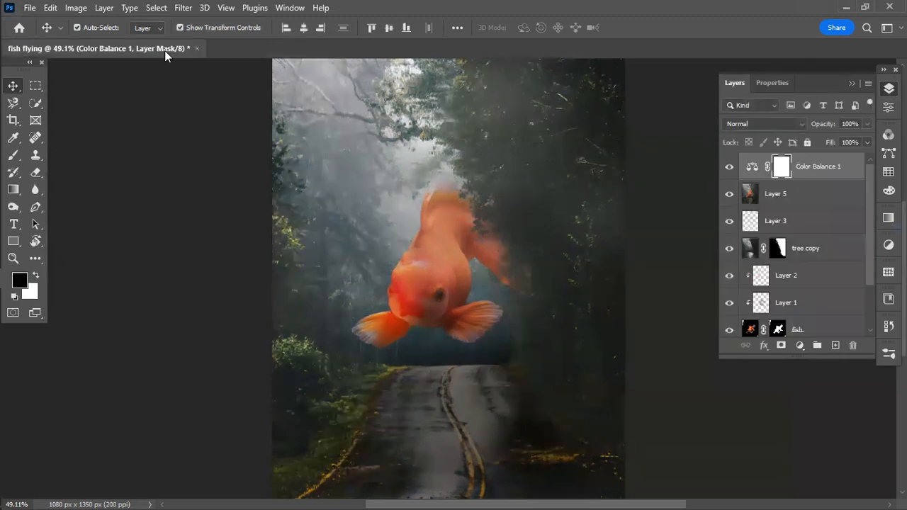
Rename Layer 1 as "shadow" and Layer 2 as "light", the two layers clipped to the fish
{"action": "scroll", "coordinate": [789, 284], "scroll_direction": "down", "scroll_amount": 1}
{"action": "scroll", "coordinate": [788, 284], "scroll_direction": "down", "scroll_amount": 1}
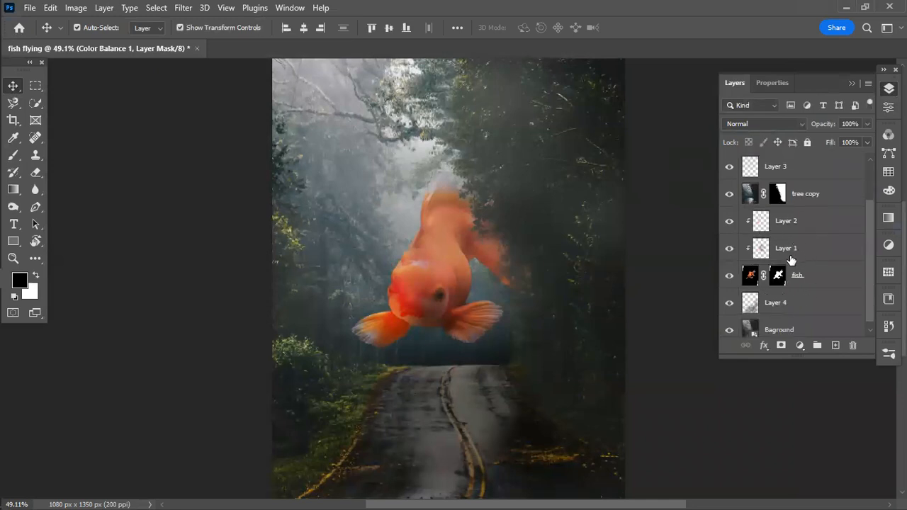
{"action": "scroll", "coordinate": [791, 248], "scroll_direction": "up", "scroll_amount": 1}
{"action": "scroll", "coordinate": [790, 249], "scroll_direction": "down", "scroll_amount": 1}
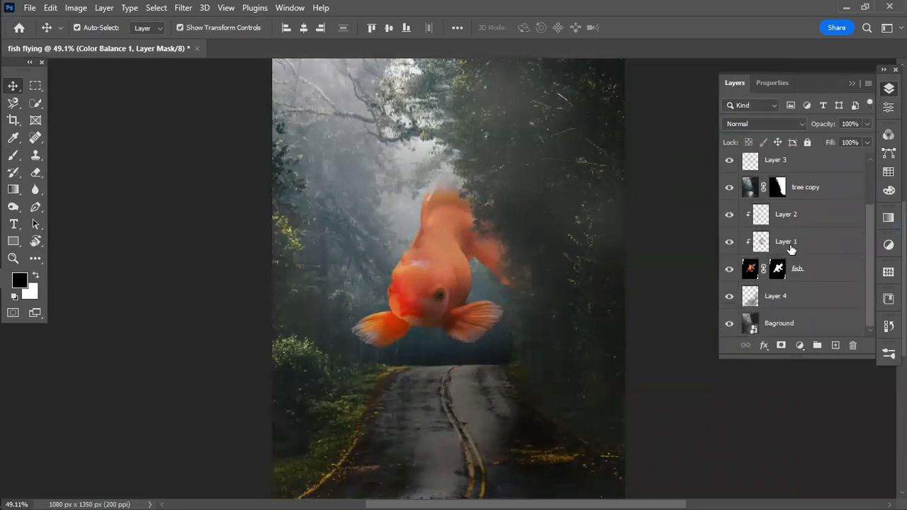
{"action": "double_click", "coordinate": [789, 241]}
{"action": "type", "text": "shadow"}
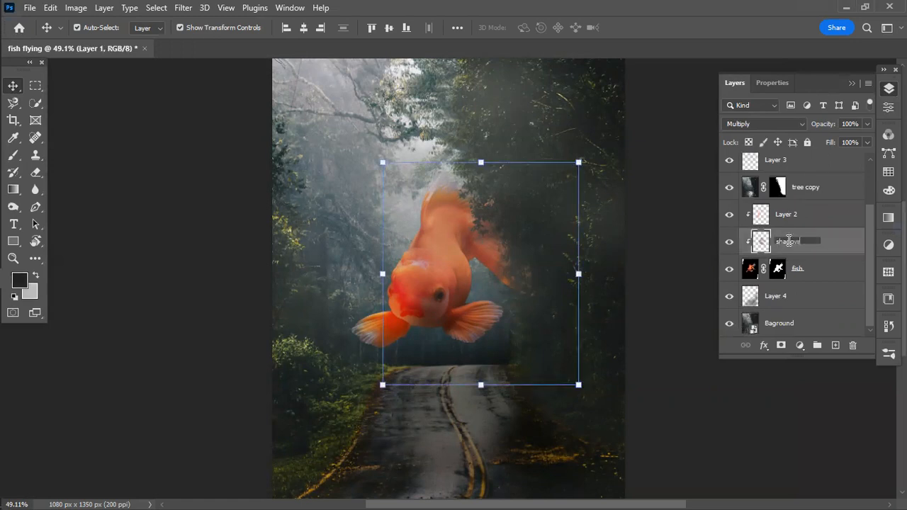
{"action": "double_click", "coordinate": [787, 214]}
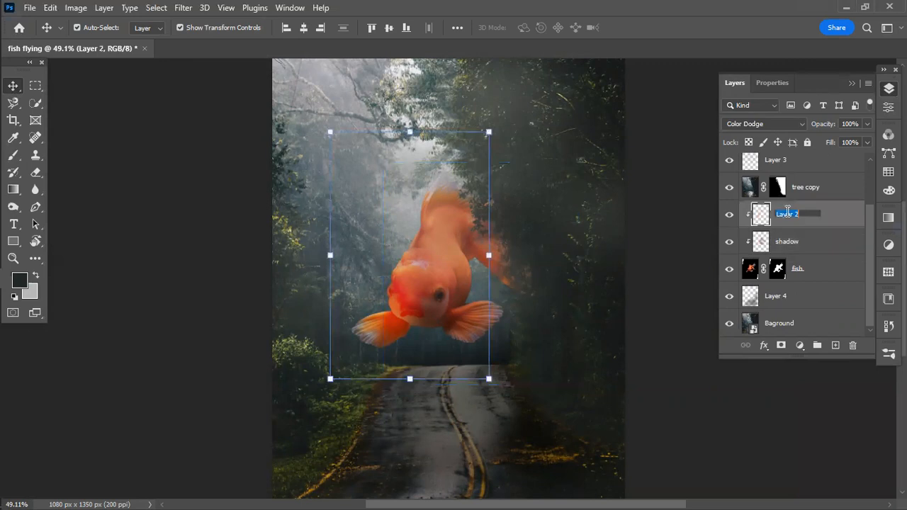
{"action": "type", "text": "light"}
{"action": "key", "text": "Return"}
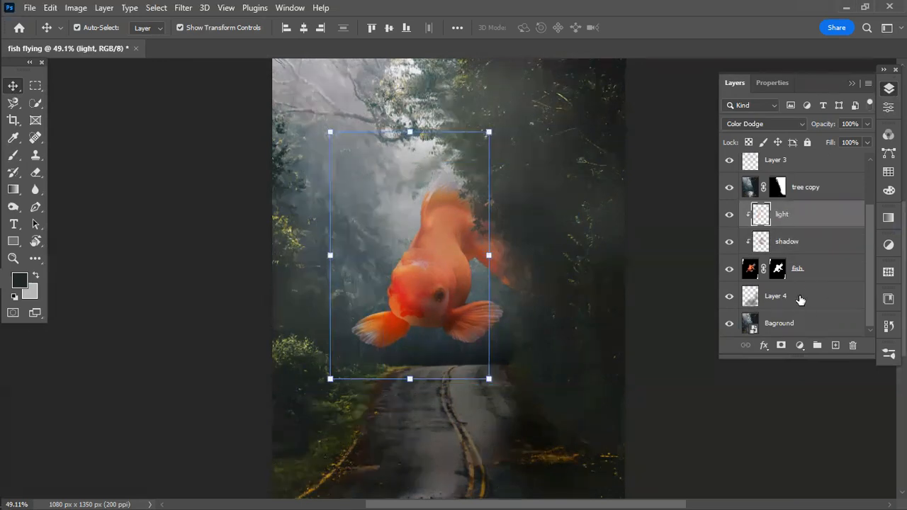
Rename Layer 4 as "bg shadow" and the tree copy layer as "tree"
{"action": "double_click", "coordinate": [780, 296]}
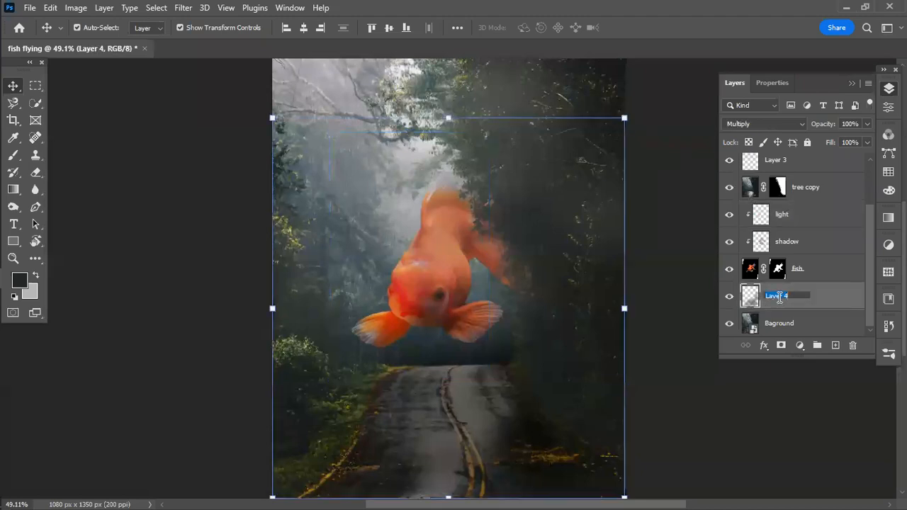
{"action": "type", "text": "bo"}
{"action": "type", "text": " shadow"}
{"action": "double_click", "coordinate": [807, 188]}
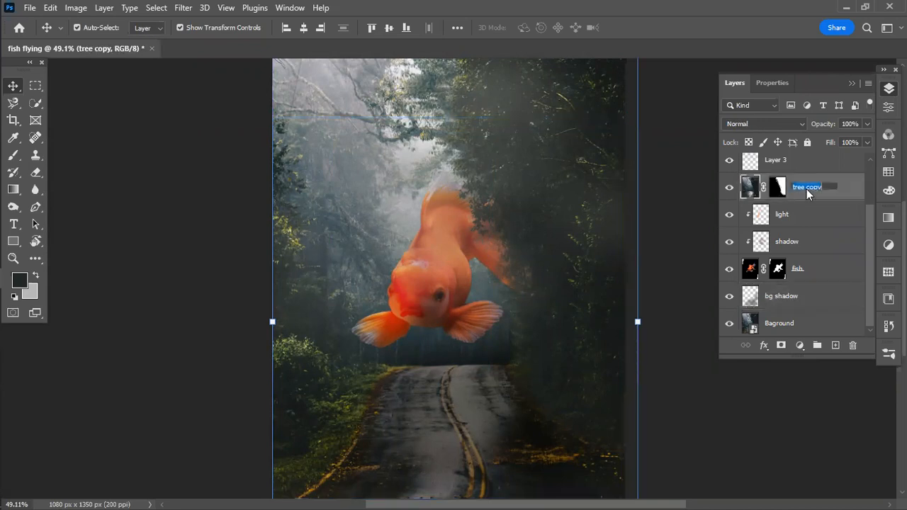
{"action": "type", "text": "tree"}
Rename Layer 3 as "haze" and Layer 5 as "merge", leaving no layer selected
{"action": "left_click", "coordinate": [777, 160]}
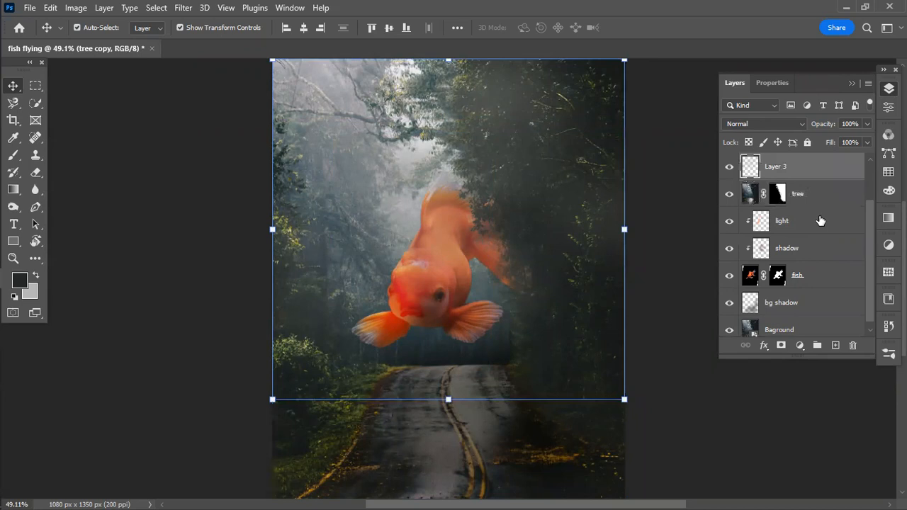
{"action": "double_click", "coordinate": [780, 168]}
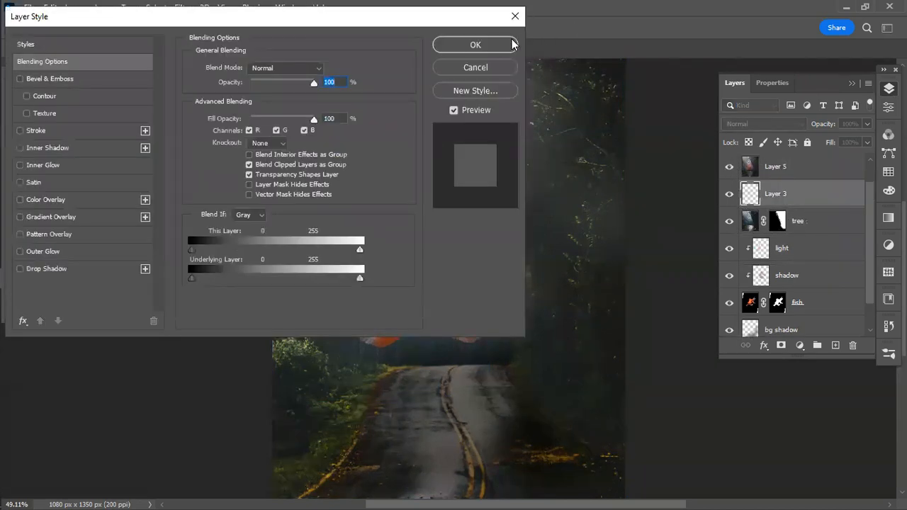
{"action": "key", "text": "Escape"}
{"action": "double_click", "coordinate": [779, 196]}
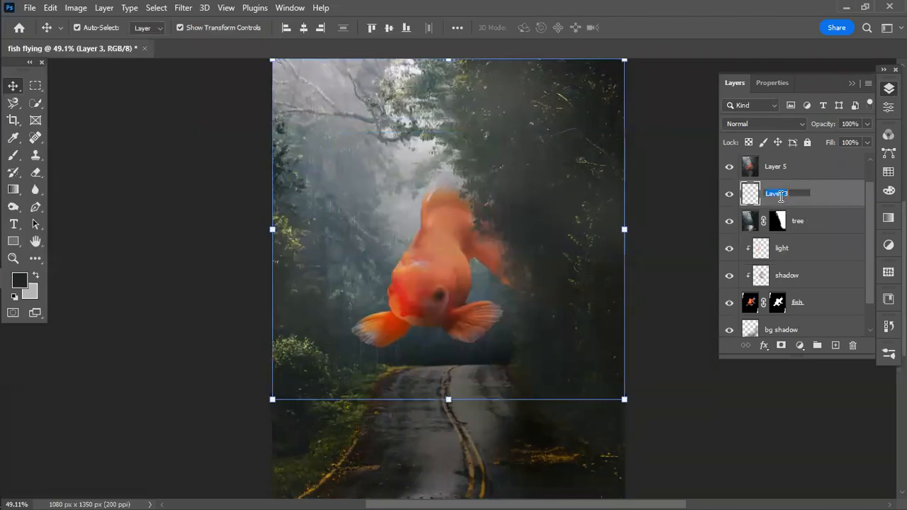
{"action": "type", "text": "haze"}
{"action": "double_click", "coordinate": [778, 166]}
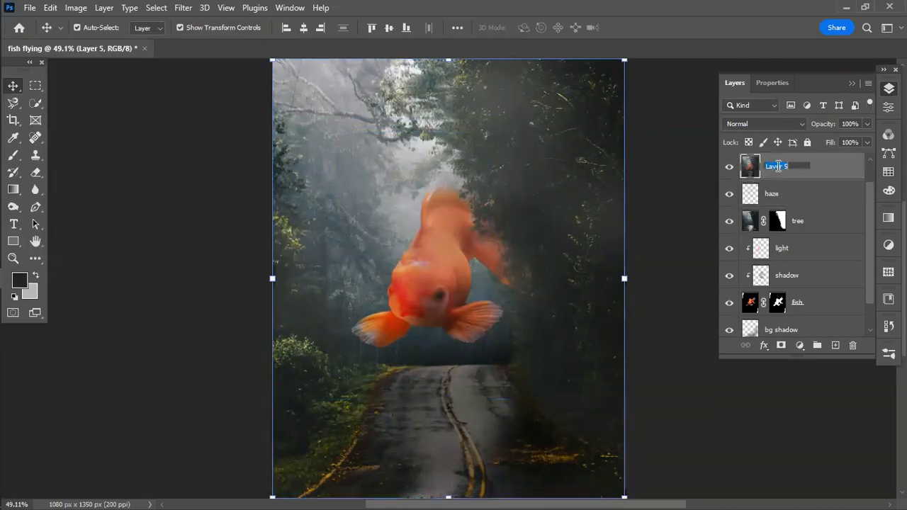
{"action": "type", "text": "e"}
{"action": "key", "text": "BackSpace"}
{"action": "type", "text": "merge"}
{"action": "left_click", "coordinate": [665, 168]}
{"action": "scroll", "coordinate": [829, 240], "scroll_direction": "up", "scroll_amount": 1}
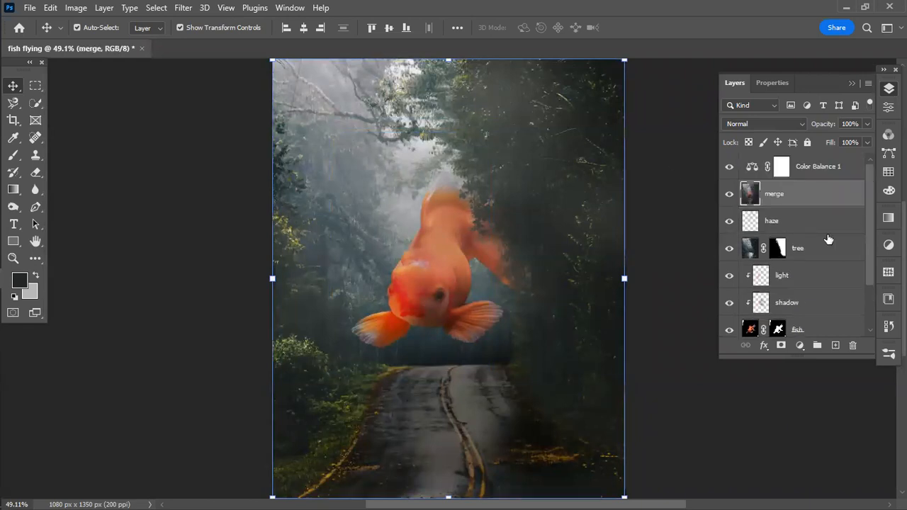
{"action": "left_click", "coordinate": [819, 171]}
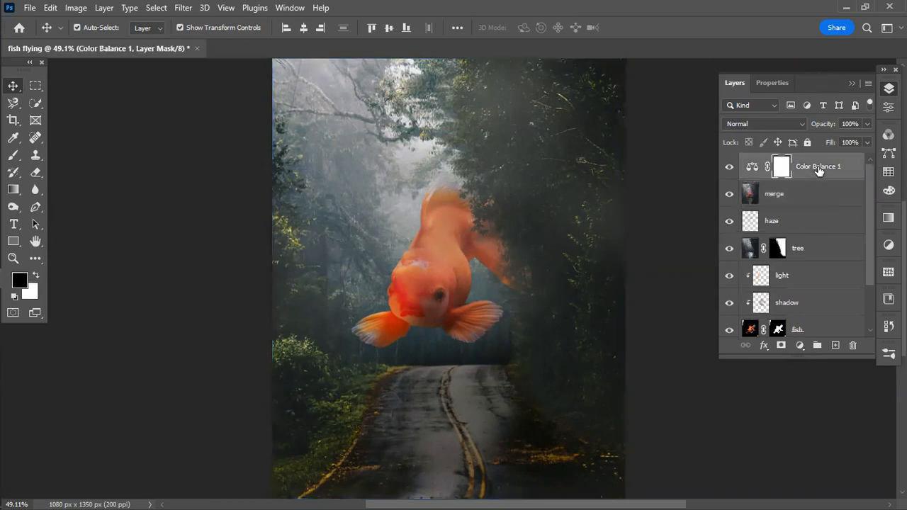
{"action": "left_click", "coordinate": [683, 209]}
Group the fish, shadow and light layers and name the group "fish"
{"action": "scroll", "coordinate": [792, 234], "scroll_direction": "down", "scroll_amount": 2}
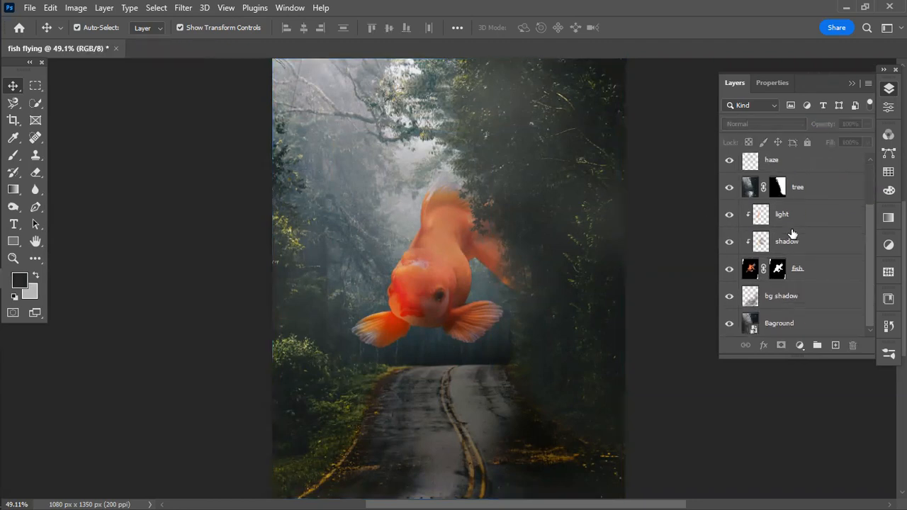
{"action": "left_click", "coordinate": [831, 271]}
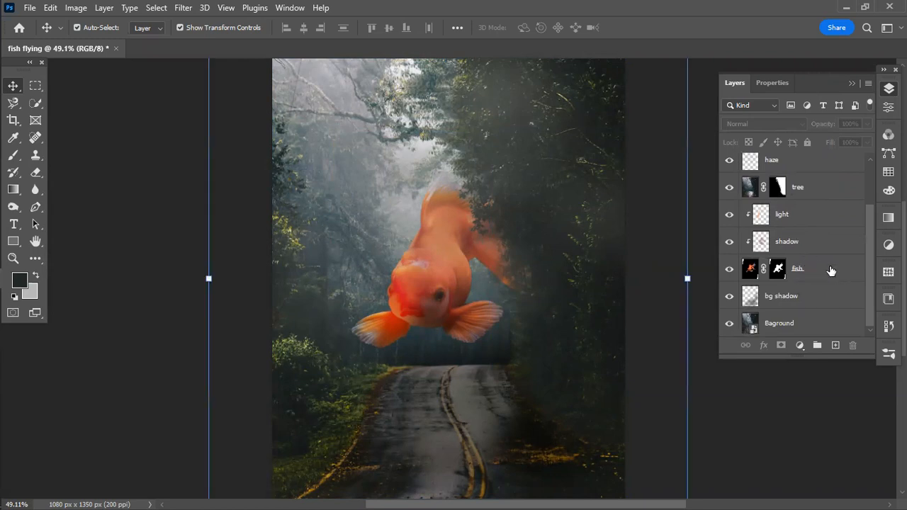
{"action": "left_click", "coordinate": [817, 219], "text": "shift"}
{"action": "key", "text": "ctrl+g"}
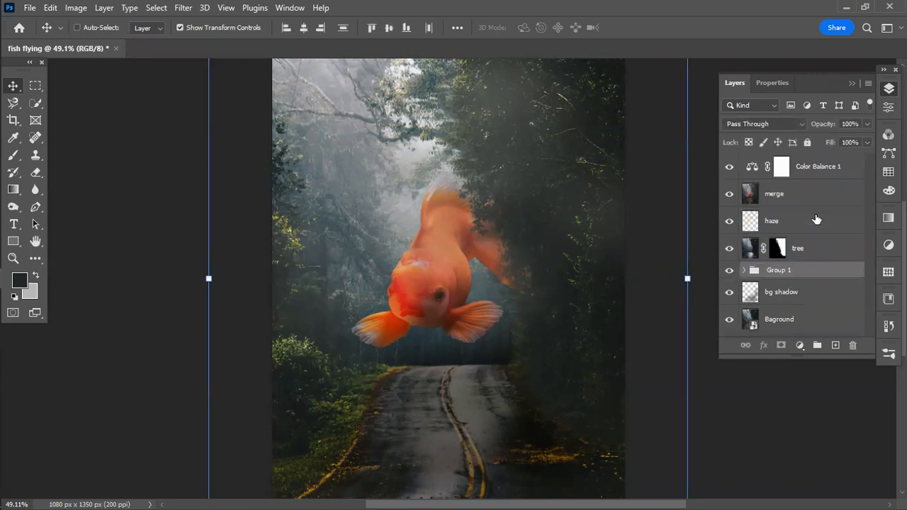
{"action": "double_click", "coordinate": [779, 271]}
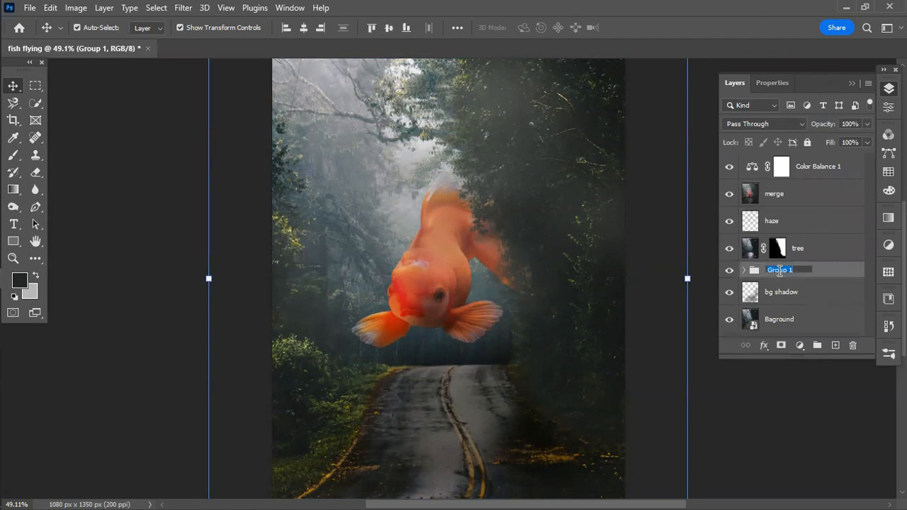
{"action": "type", "text": "fish"}
{"action": "left_click", "coordinate": [800, 432]}
Group the bg shadow and Baground layers, name the group "bg", and deselect it
{"action": "left_click", "coordinate": [796, 325]}
{"action": "left_click", "coordinate": [793, 292], "text": "shift"}
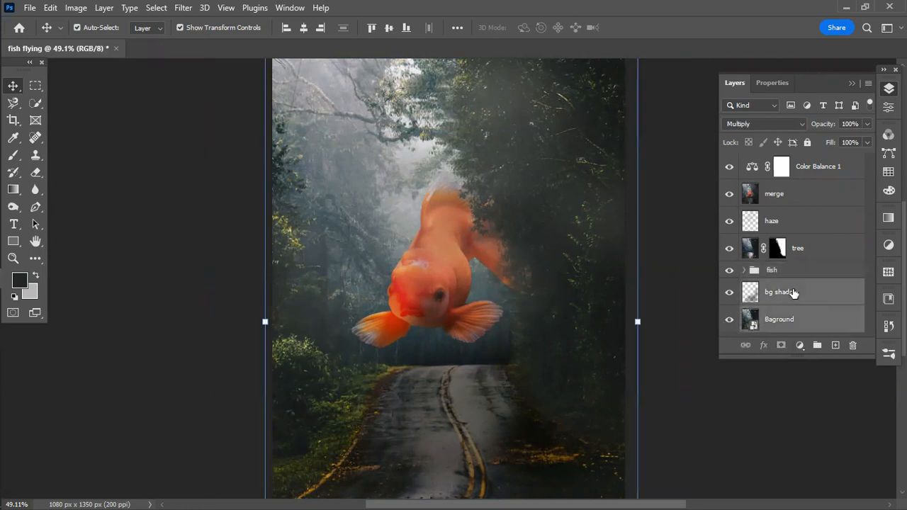
{"action": "key", "text": "ctrl+g"}
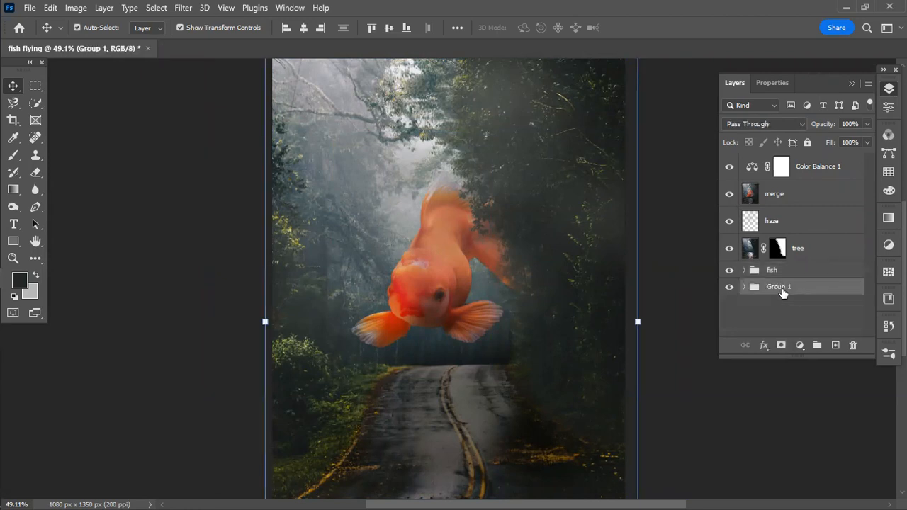
{"action": "type", "text": "bcf"}
{"action": "key", "text": "BackSpace"}
{"action": "key", "text": "BackSpace"}
{"action": "type", "text": "g"}
{"action": "key", "text": "Return"}
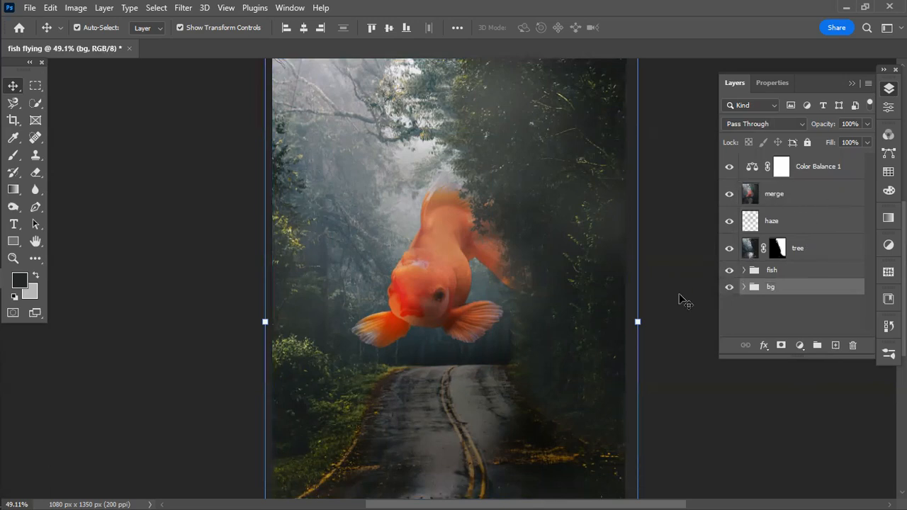
{"action": "left_click", "coordinate": [691, 418]}
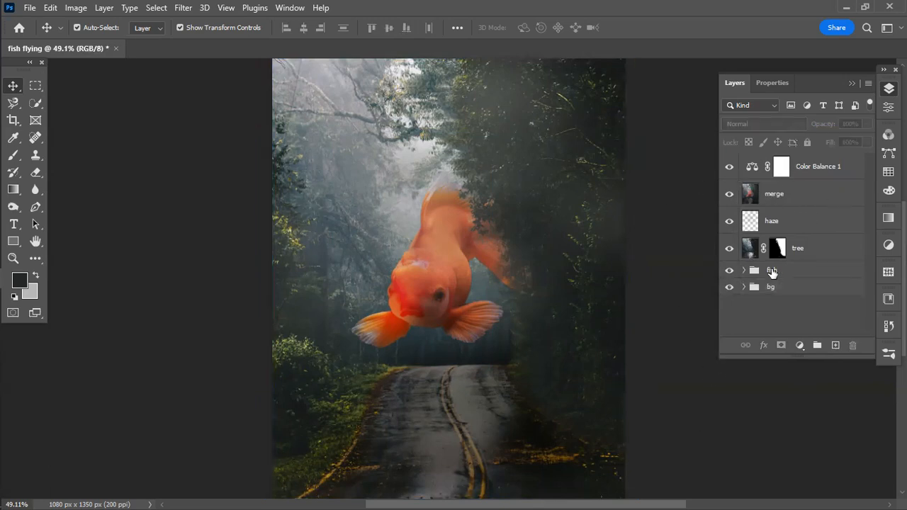
{"action": "scroll", "coordinate": [773, 273], "scroll_direction": "up", "scroll_amount": 1}
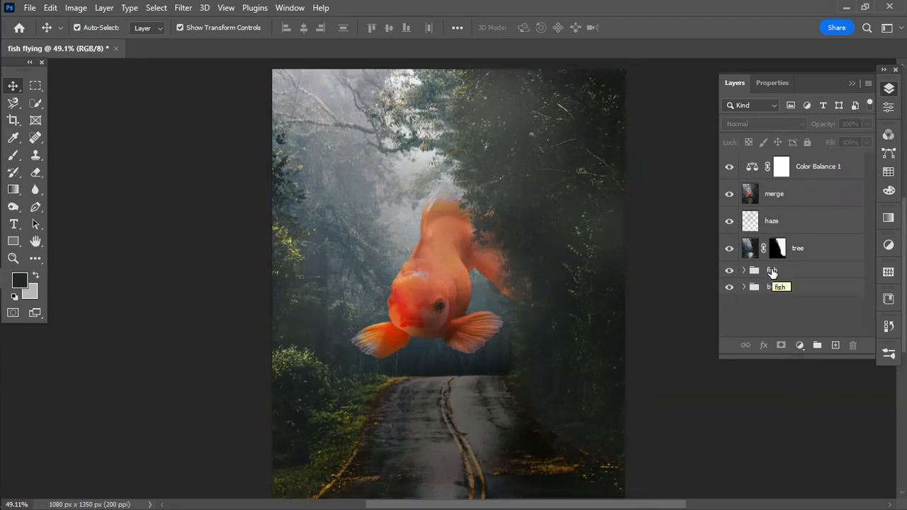